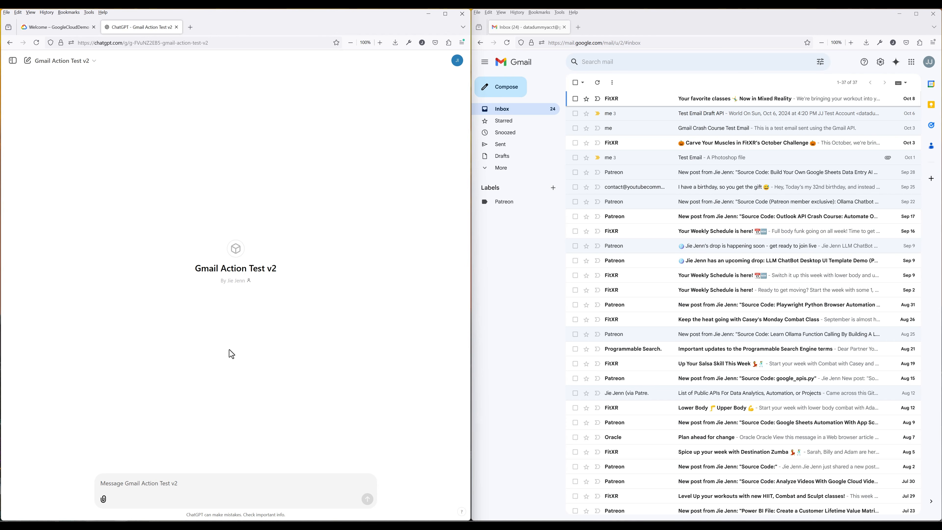
Have the GPT email a test message to the dummy Gmail account, approve the API call, and open the Test Email in Gmail
{"action": "left_click", "coordinate": [206, 495]}
{"action": "key", "text": "Return"}
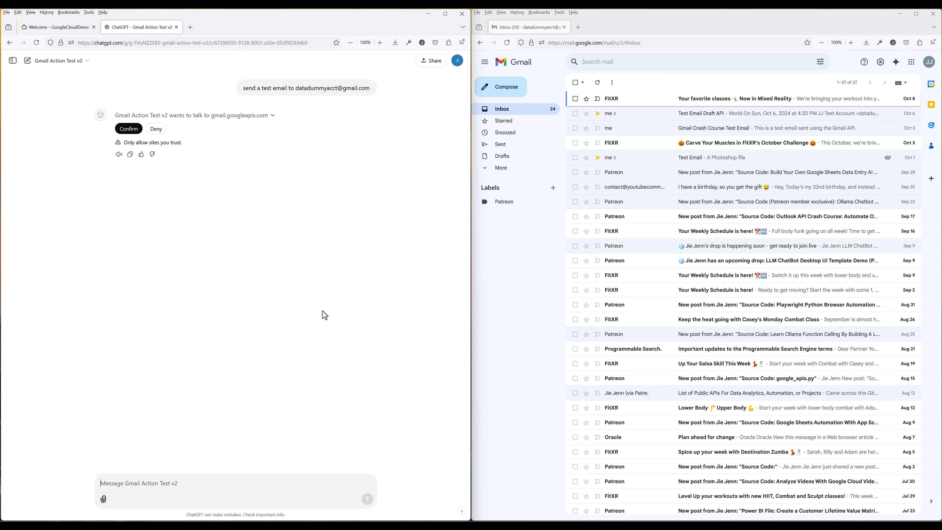
{"action": "left_click", "coordinate": [130, 129]}
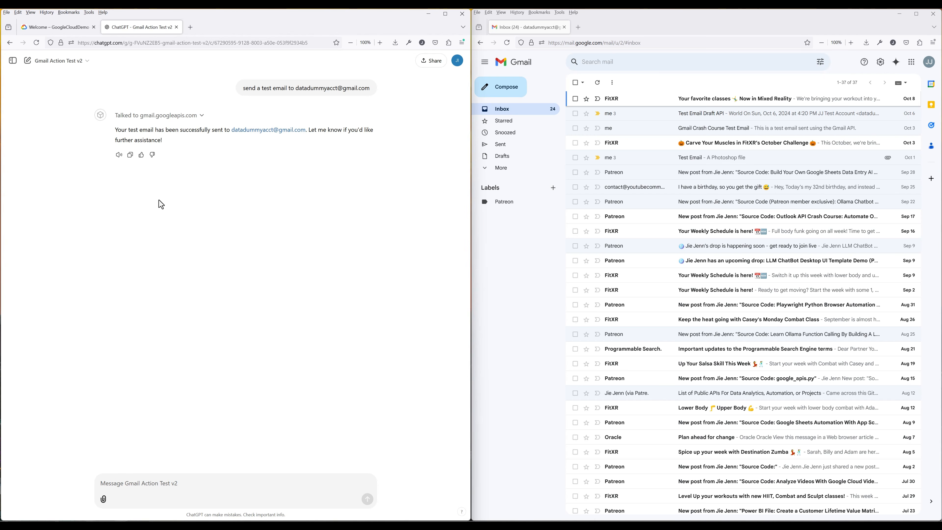
{"action": "left_click", "coordinate": [506, 113]}
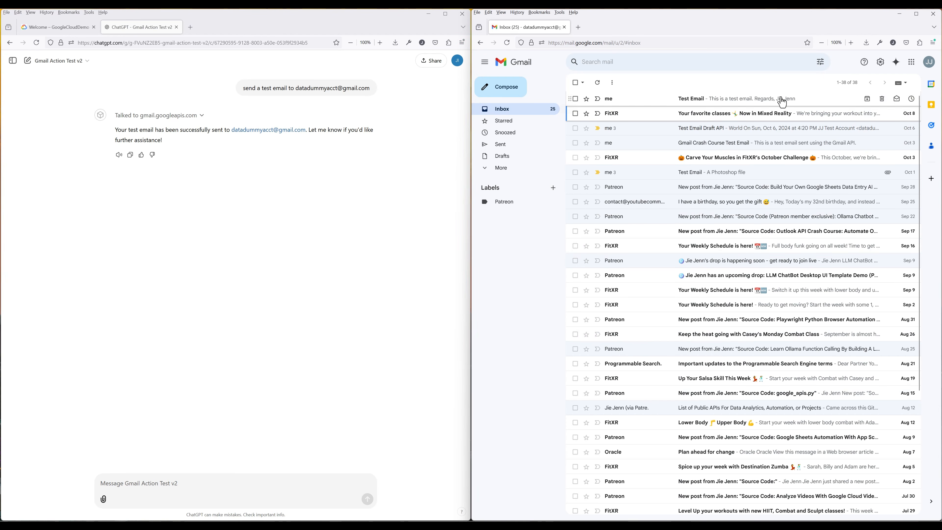
{"action": "left_click", "coordinate": [782, 101]}
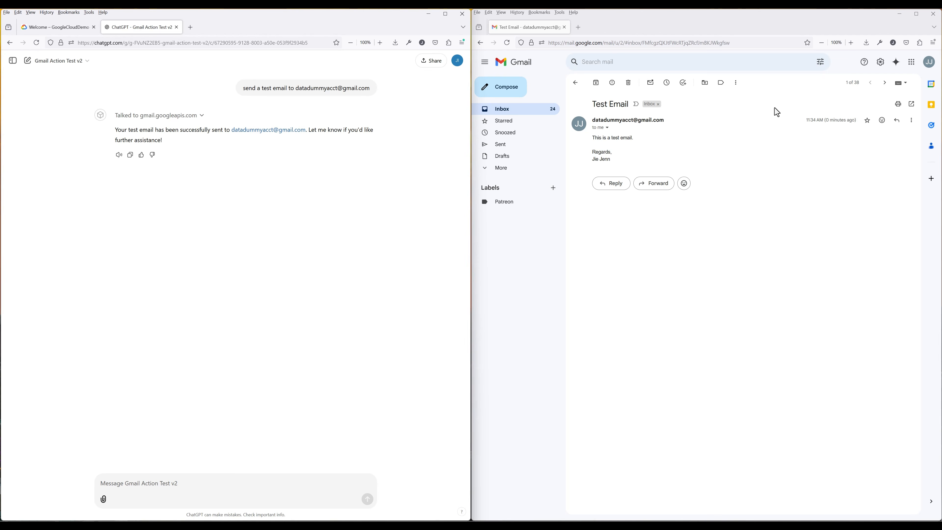
Ask the GPT to draft an office joke and email it to the dummy account, then open it in Gmail
{"action": "left_click", "coordinate": [184, 482]}
{"action": "type", "text": "Draft an offic"}
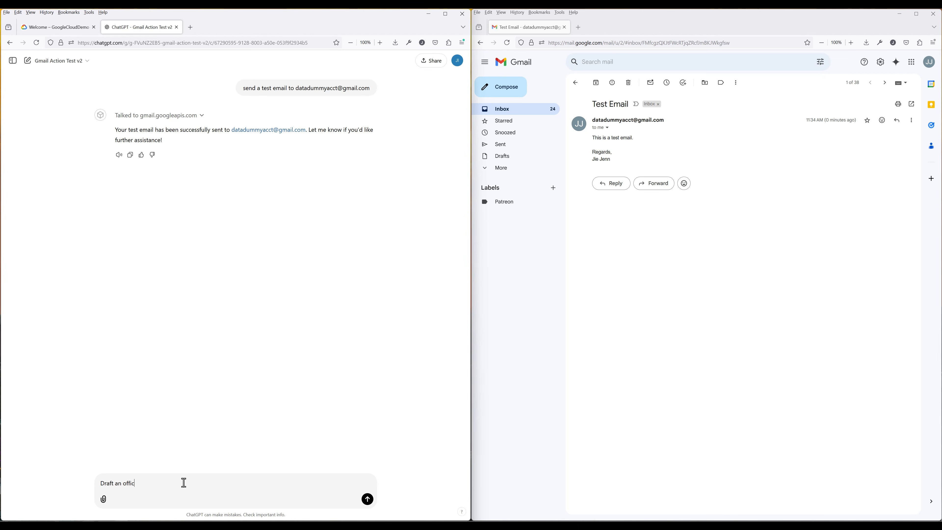
{"action": "key", "text": "Return"}
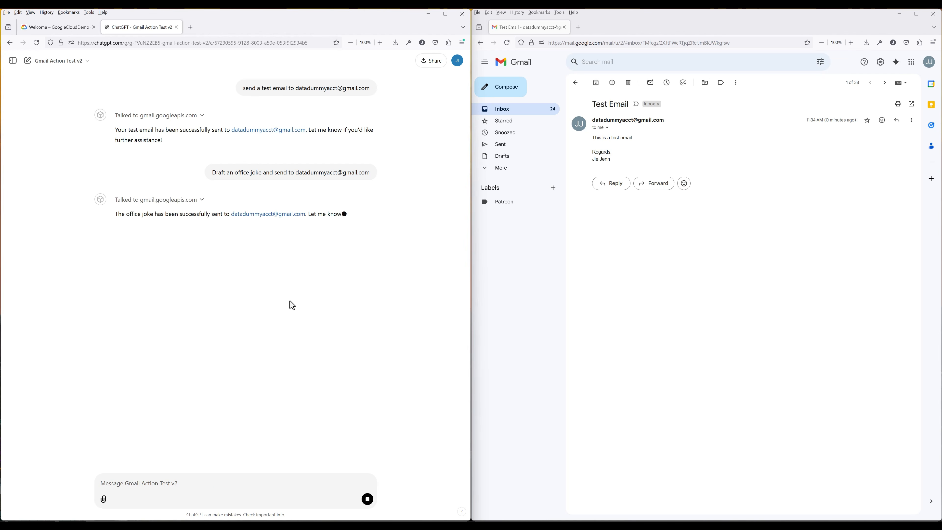
{"action": "left_click", "coordinate": [519, 109]}
{"action": "left_click", "coordinate": [756, 100]}
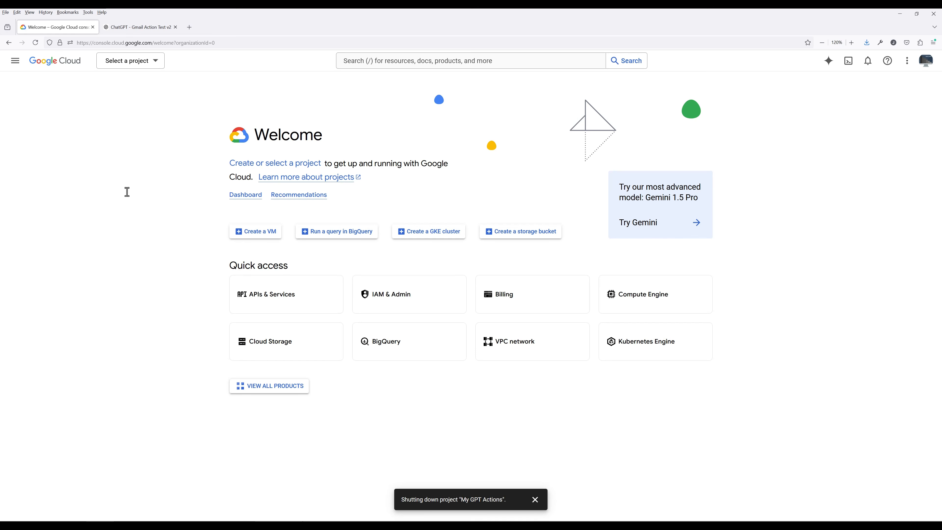
Create a new Google Cloud project named 'My GPT Actions' and switch to it
{"action": "left_click", "coordinate": [144, 66]}
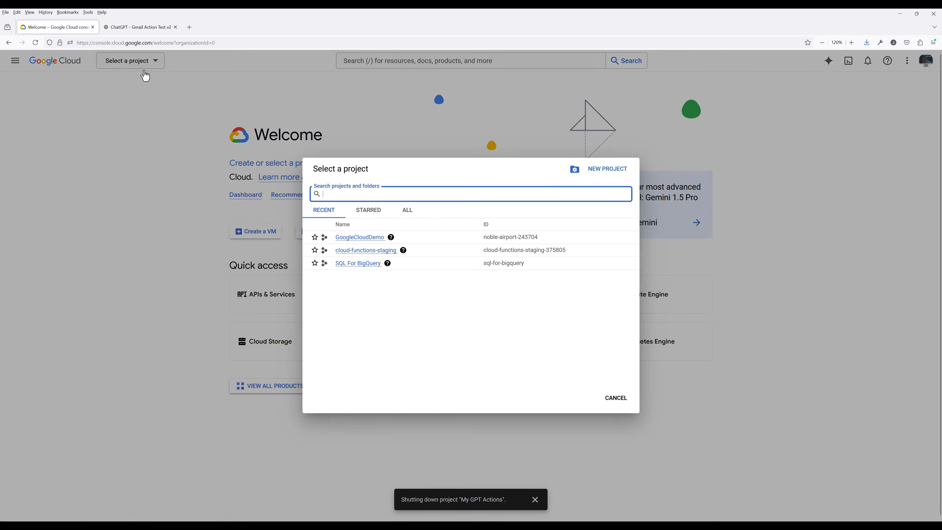
{"action": "left_click", "coordinate": [618, 173]}
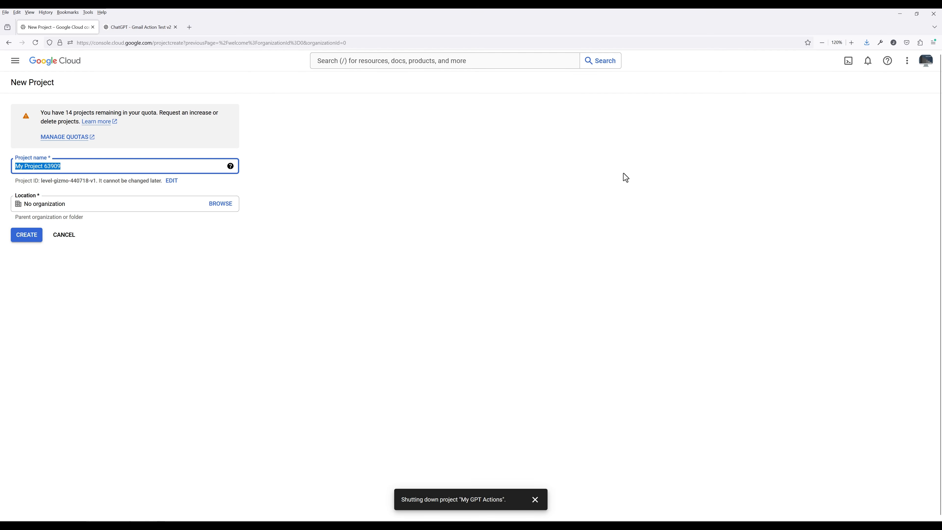
{"action": "type", "text": "My GPT Actions"}
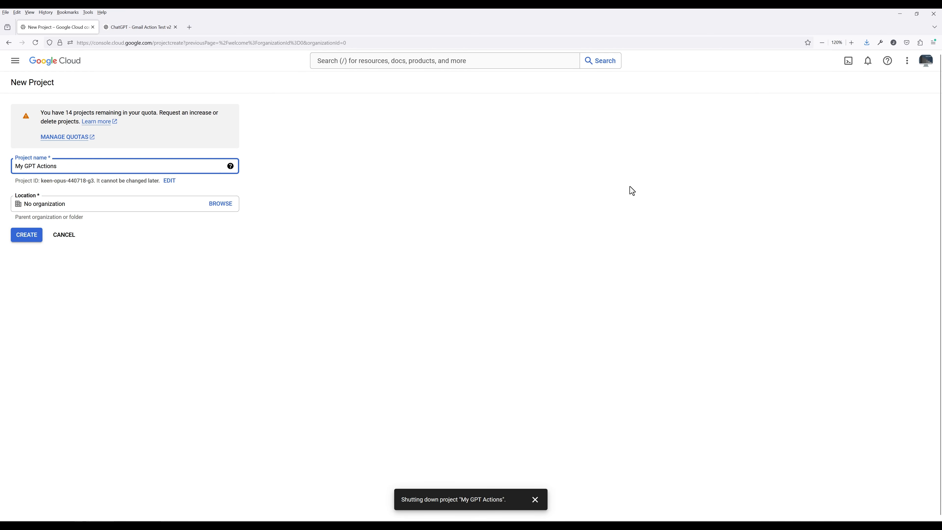
{"action": "left_click", "coordinate": [632, 190]}
{"action": "left_click", "coordinate": [27, 235]}
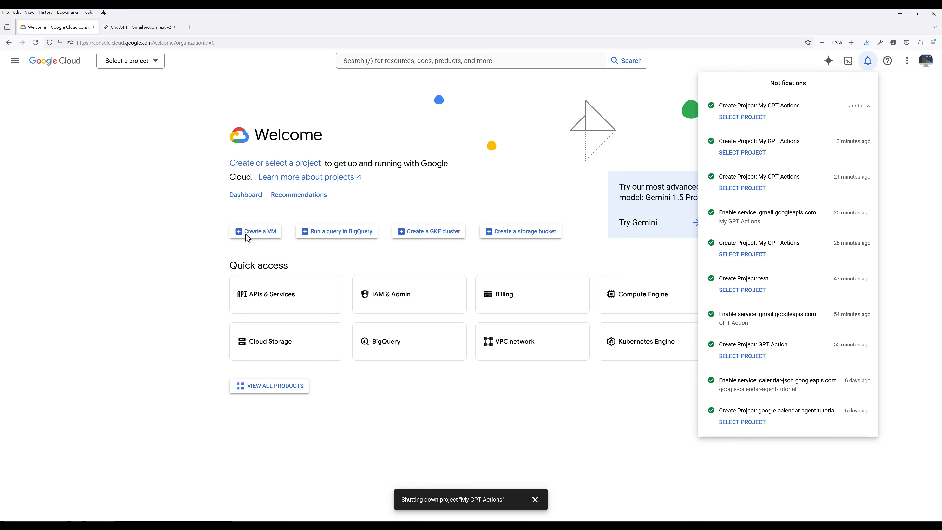
{"action": "left_click", "coordinate": [741, 117]}
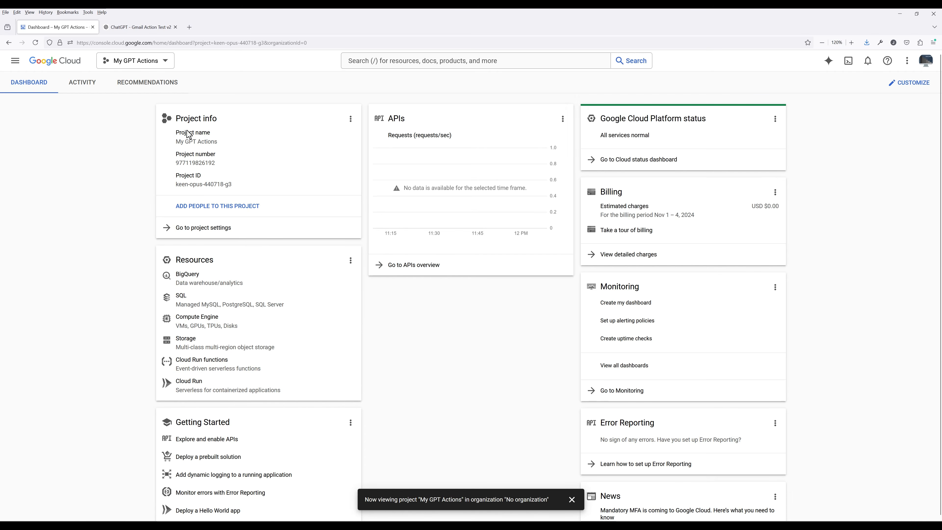
Find the Gmail API in the API Library and enable it for the project
{"action": "left_click", "coordinate": [18, 68]}
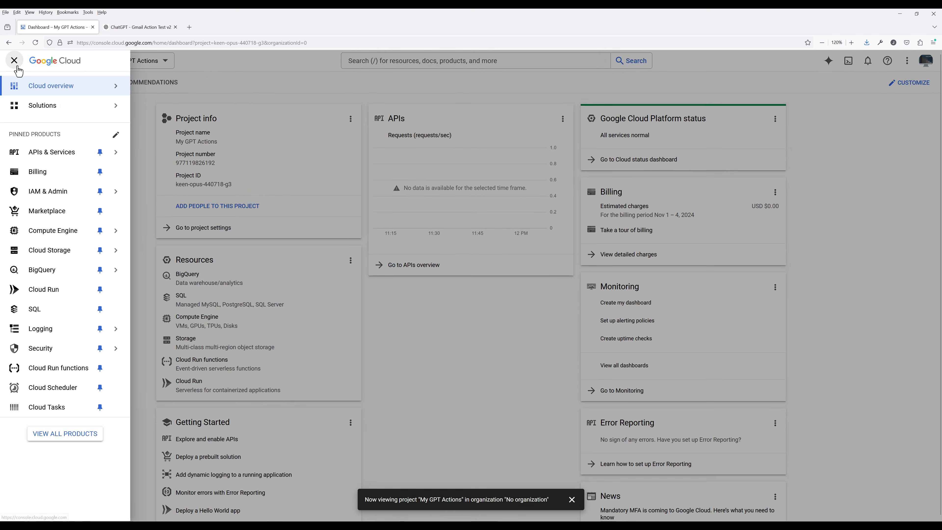
{"action": "mouse_move", "coordinate": [76, 158]}
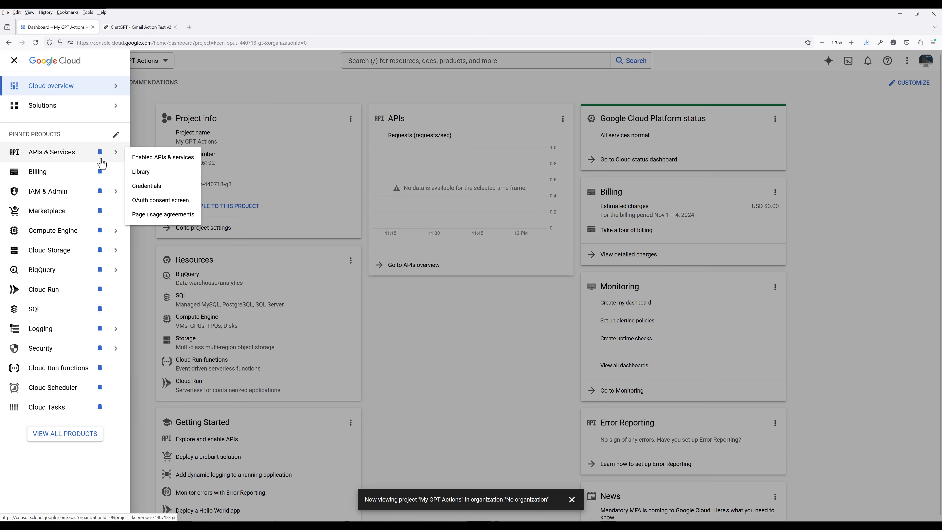
{"action": "left_click", "coordinate": [189, 175]}
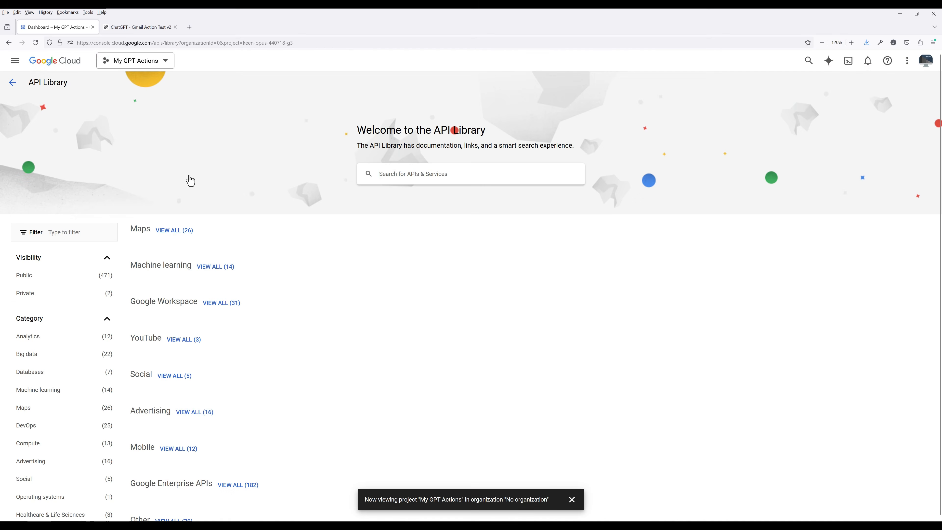
{"action": "left_click", "coordinate": [536, 182]}
{"action": "type", "text": "Gmail API"}
{"action": "key", "text": "Return"}
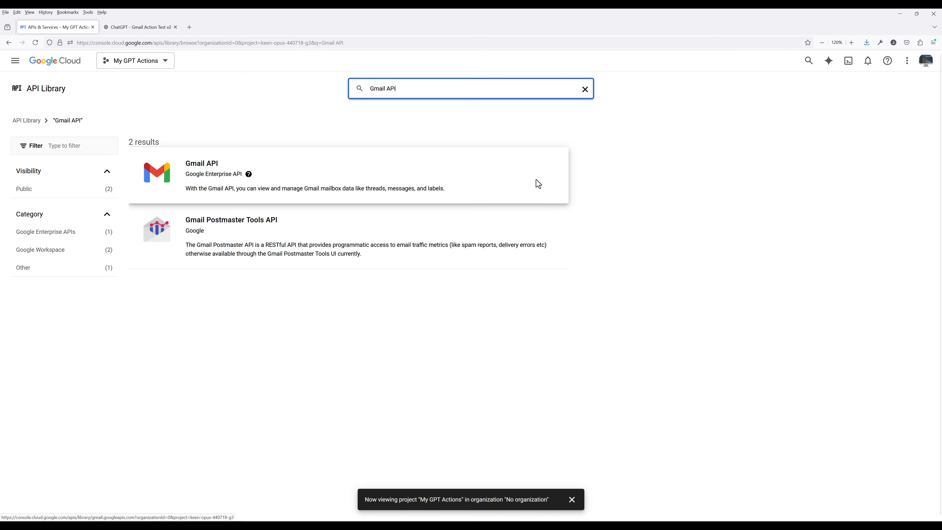
{"action": "left_click", "coordinate": [277, 175]}
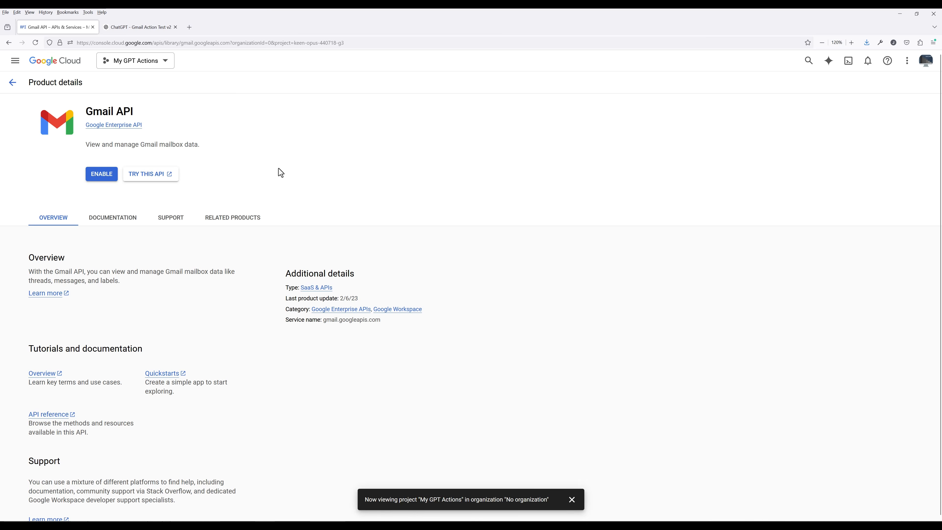
{"action": "left_click", "coordinate": [98, 176]}
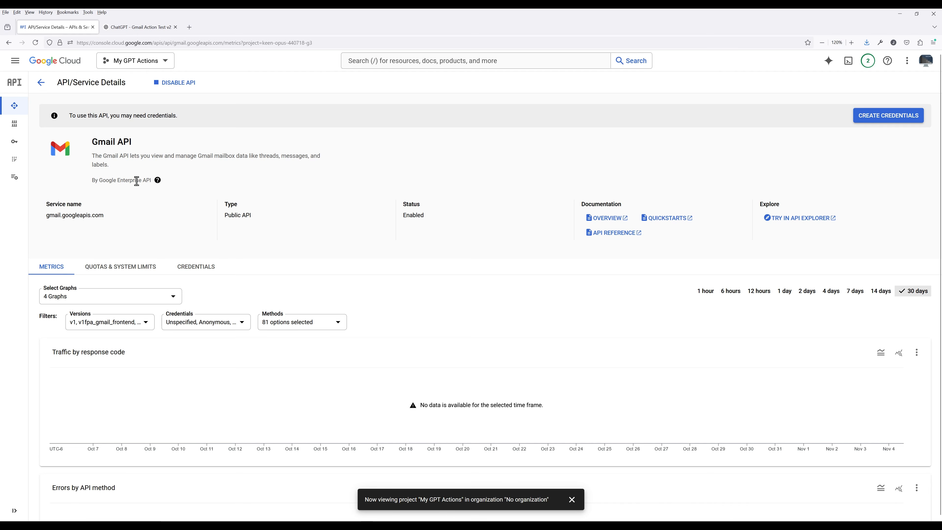
Begin the Google Auth Platform setup with app name 'My GPT Actions' and the account's support e-mail
{"action": "left_click", "coordinate": [20, 67]}
{"action": "mouse_move", "coordinate": [45, 153]}
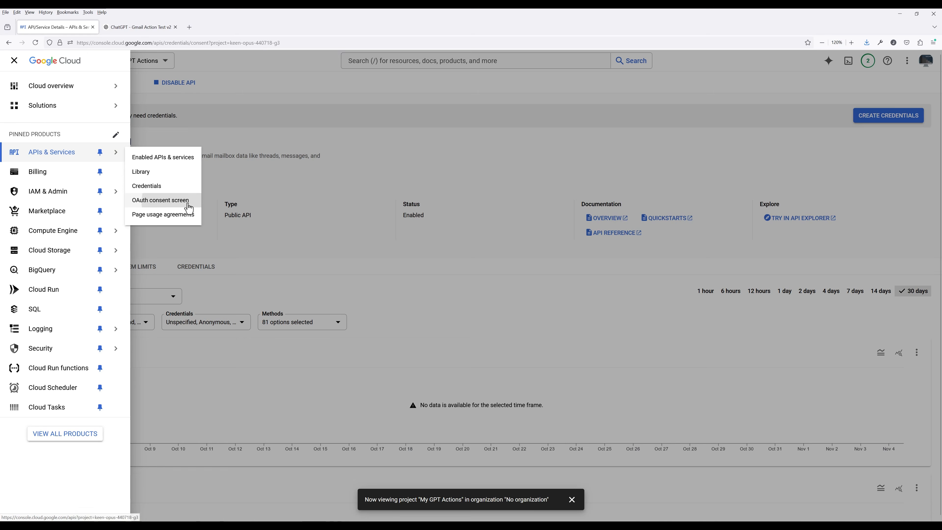
{"action": "left_click", "coordinate": [185, 204]}
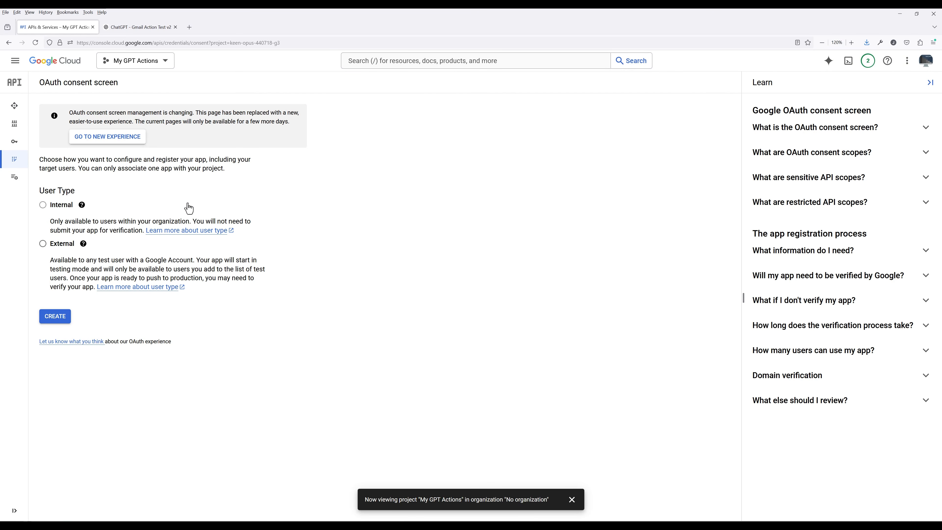
{"action": "left_click", "coordinate": [126, 139]}
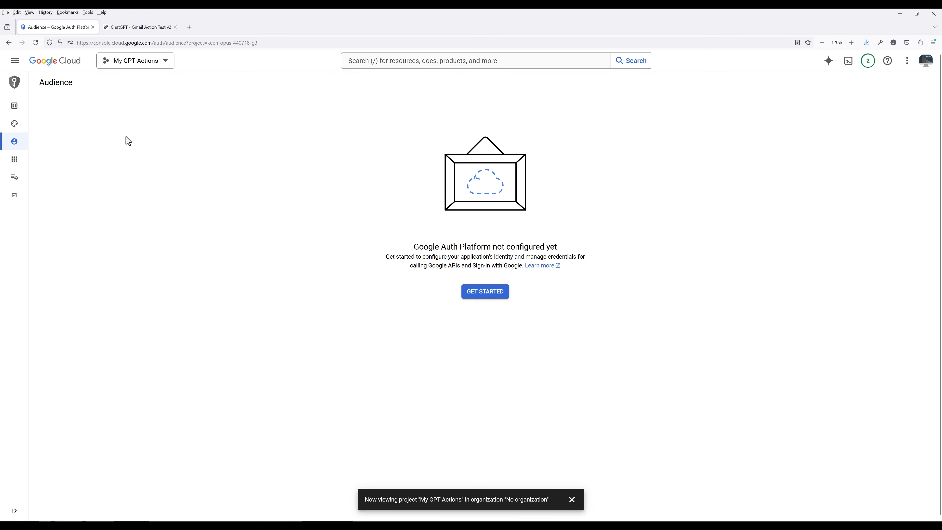
{"action": "left_click", "coordinate": [469, 291]}
{"action": "type", "text": "My "}
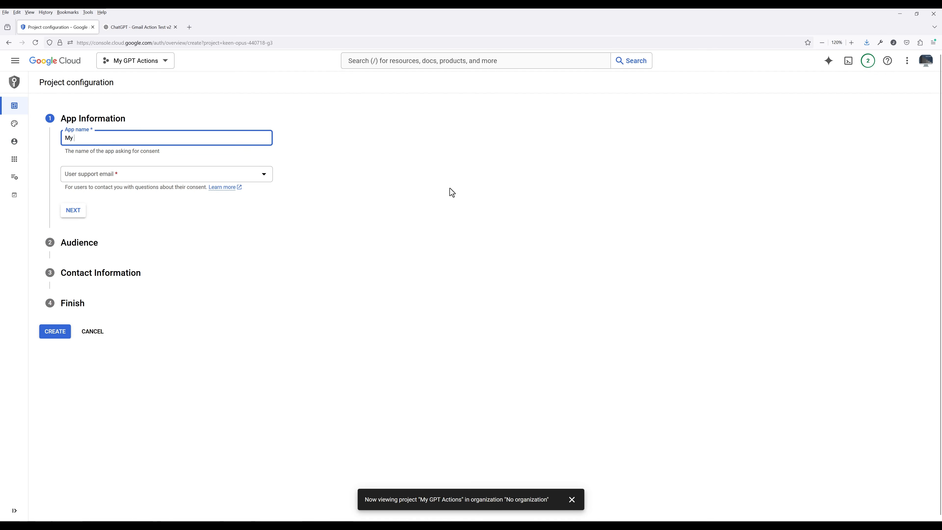
{"action": "type", "text": "GPT Actions"}
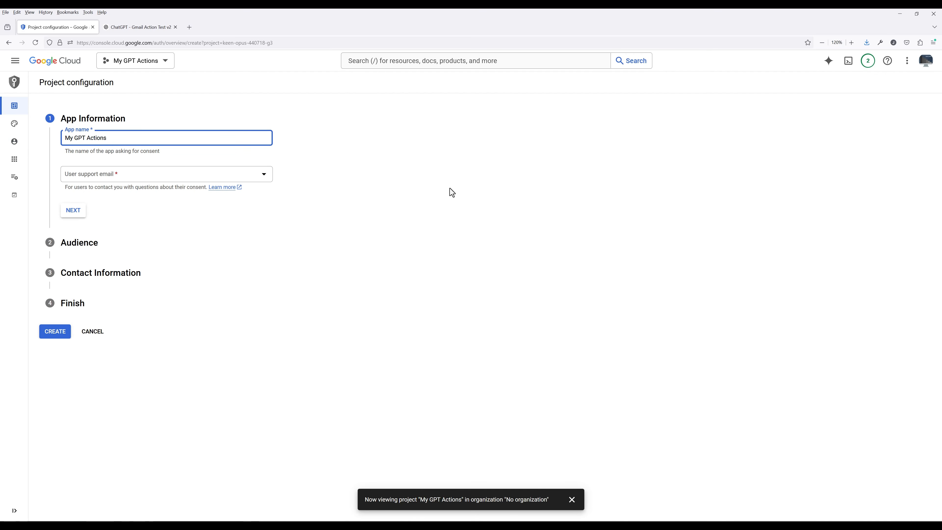
{"action": "left_click", "coordinate": [237, 179]}
{"action": "left_click", "coordinate": [93, 181]}
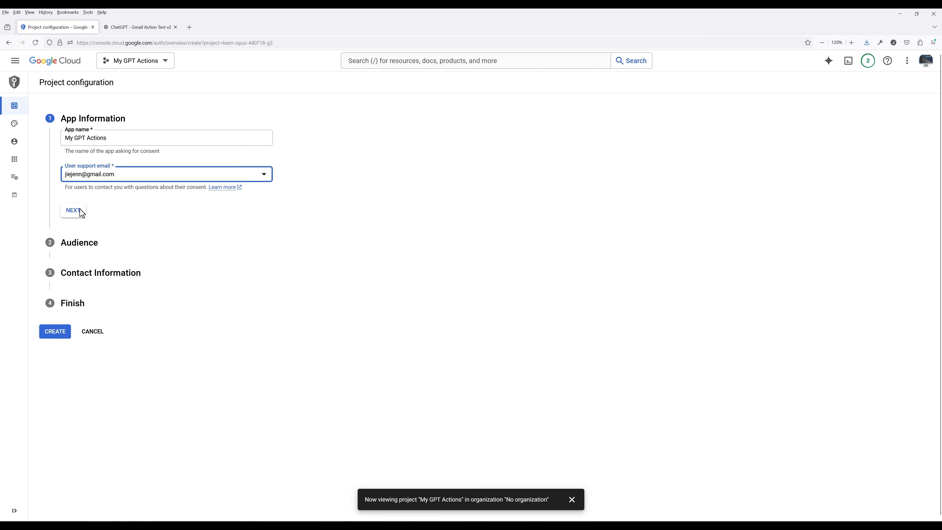
Choose an External audience, enter the contact e-mail, accept the User Data Policy, and create the configuration
{"action": "left_click", "coordinate": [78, 210]}
{"action": "left_click", "coordinate": [76, 204]}
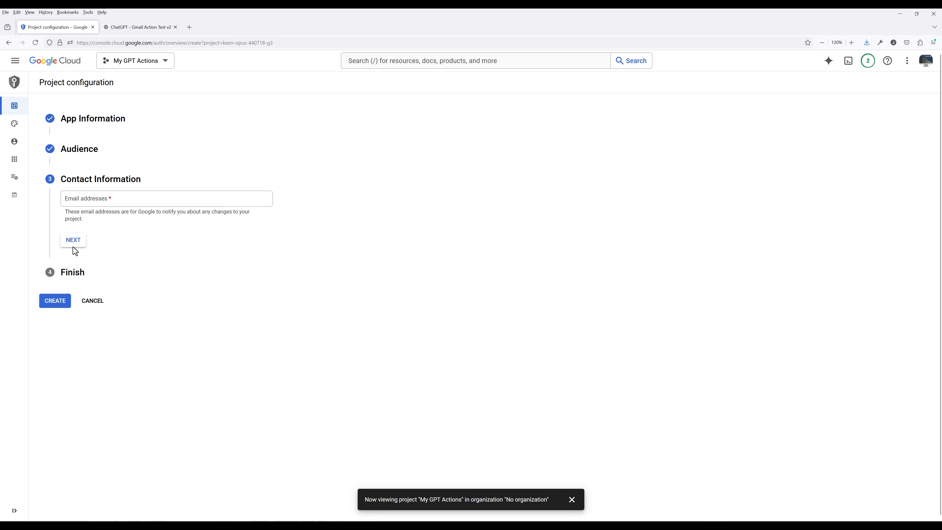
{"action": "left_click", "coordinate": [80, 199]}
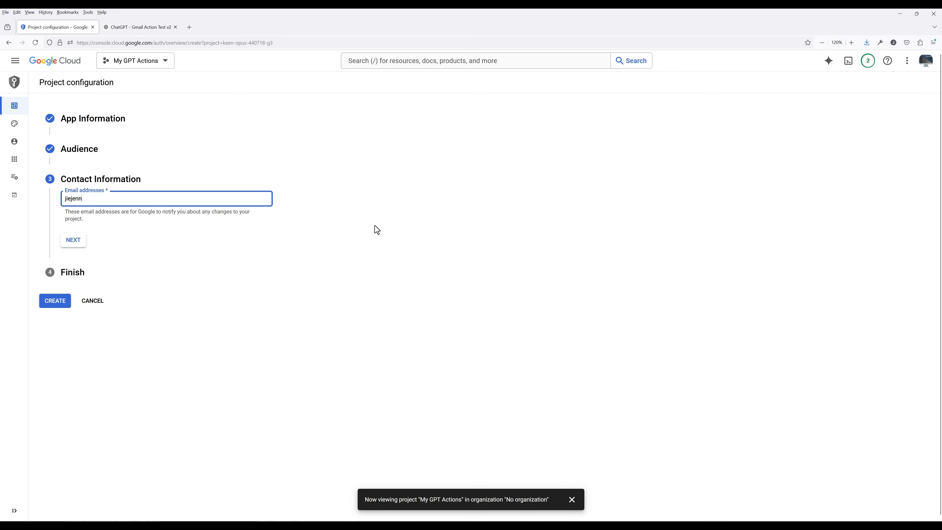
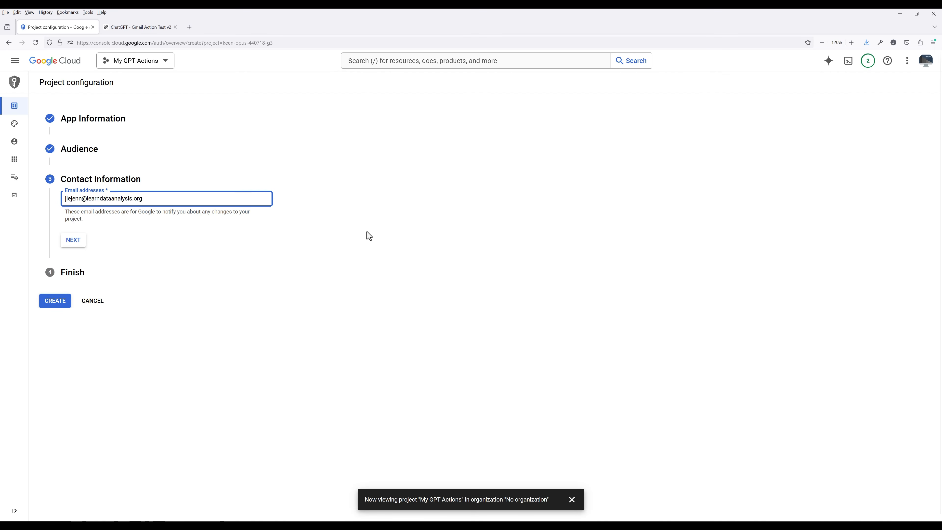
{"action": "left_click", "coordinate": [74, 240]}
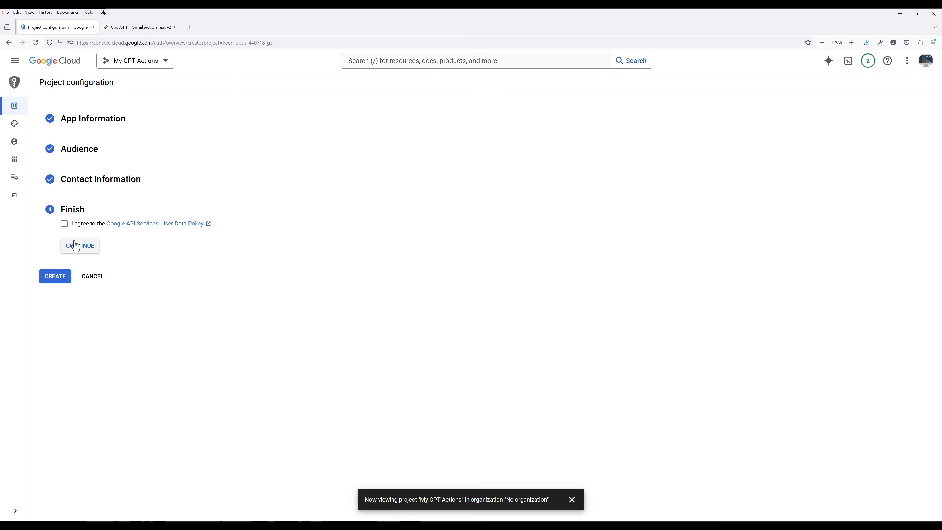
{"action": "left_click", "coordinate": [64, 225]}
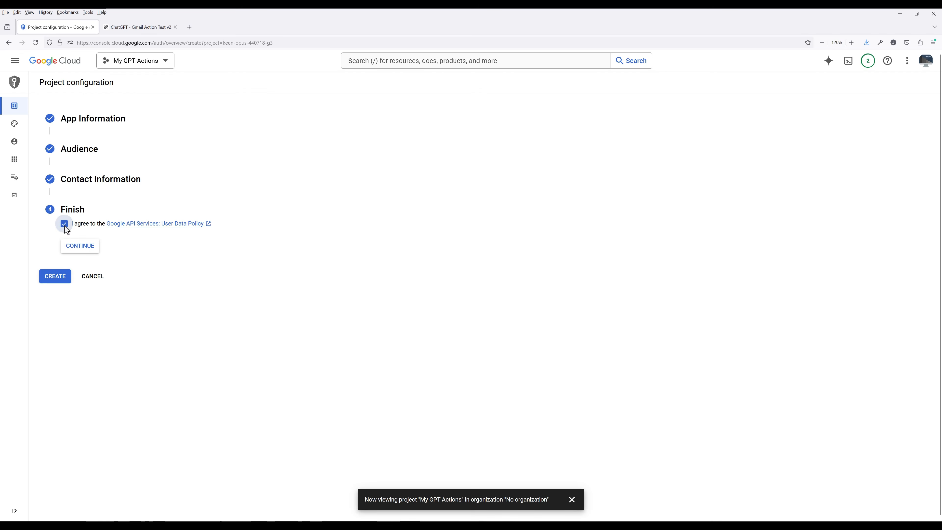
{"action": "left_click", "coordinate": [83, 248]}
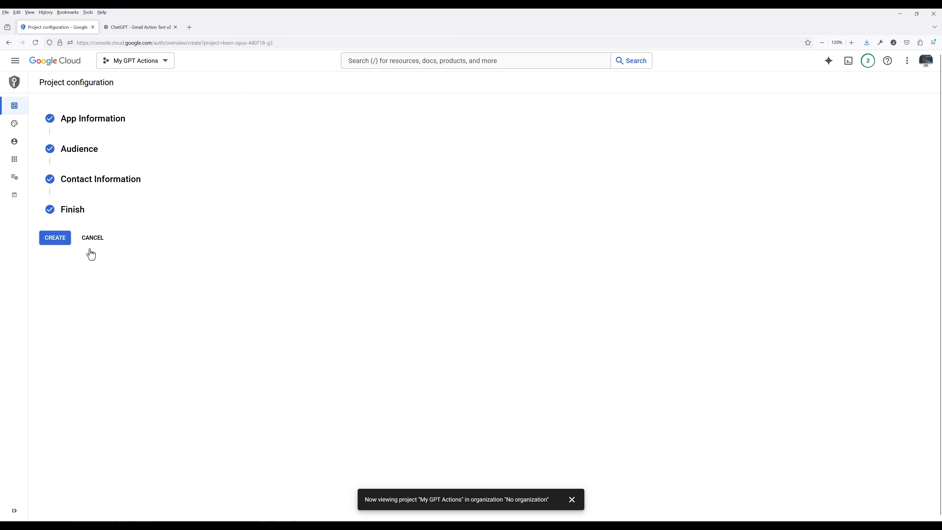
{"action": "left_click", "coordinate": [49, 241]}
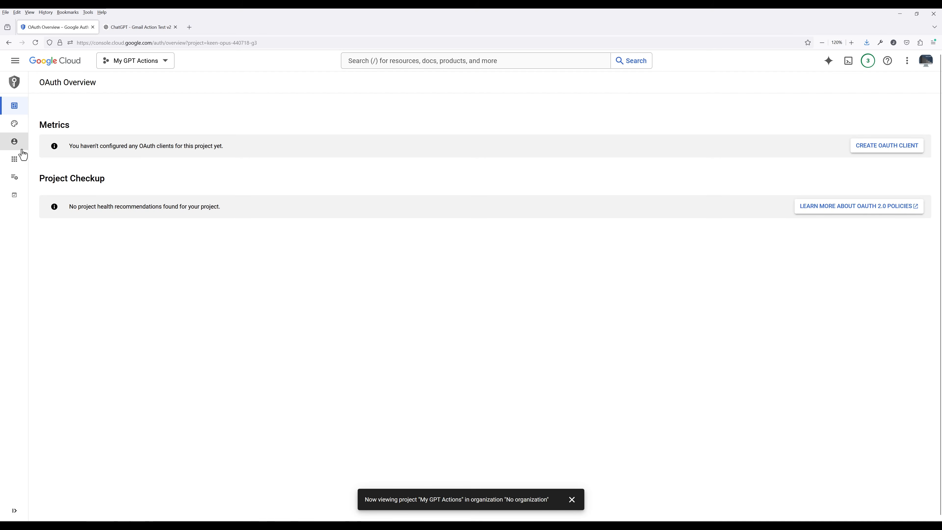
Add the dummy Gmail account and the developer's e-mail as test users on the Audience page and save
{"action": "left_click", "coordinate": [93, 150]}
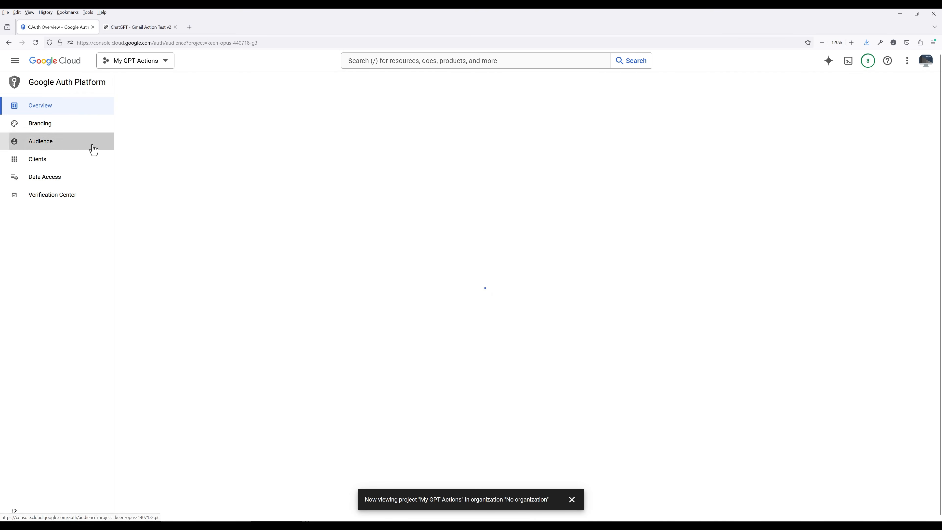
{"action": "left_click", "coordinate": [65, 357]}
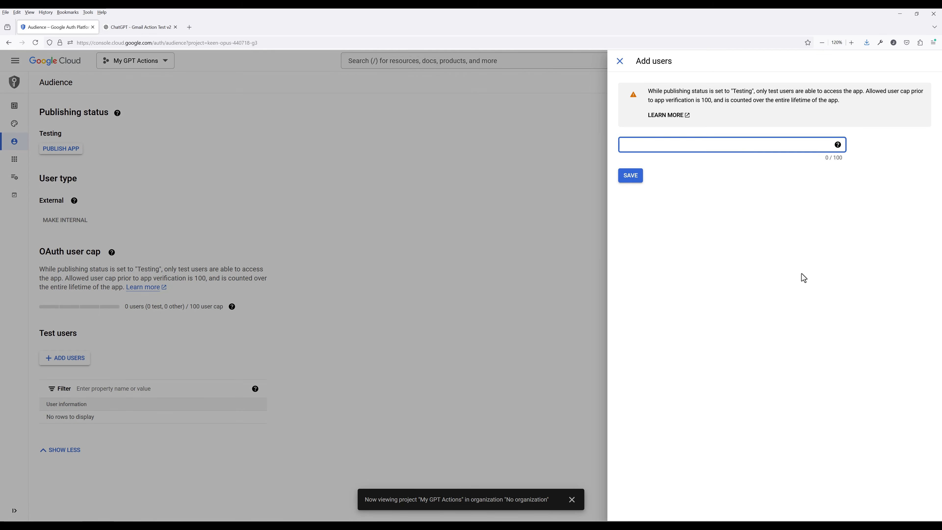
{"action": "key", "text": "Return"}
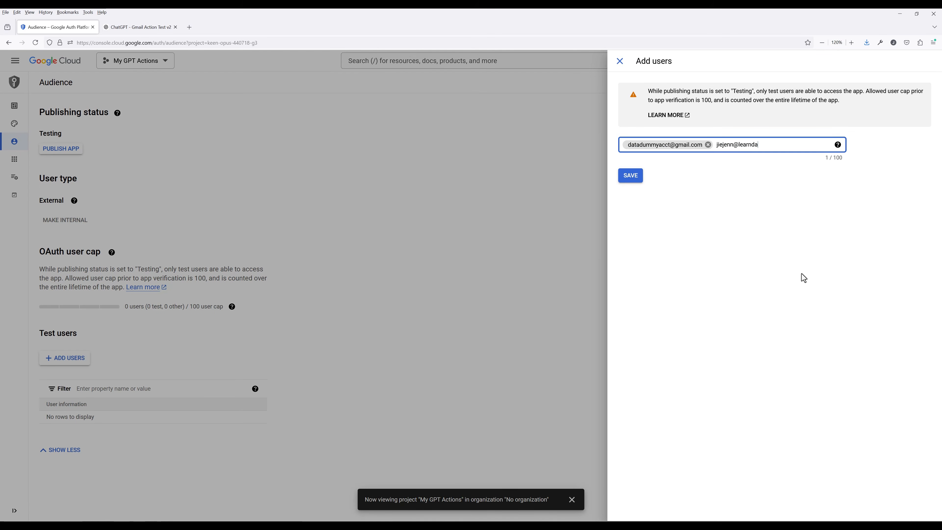
{"action": "left_click", "coordinate": [638, 178]}
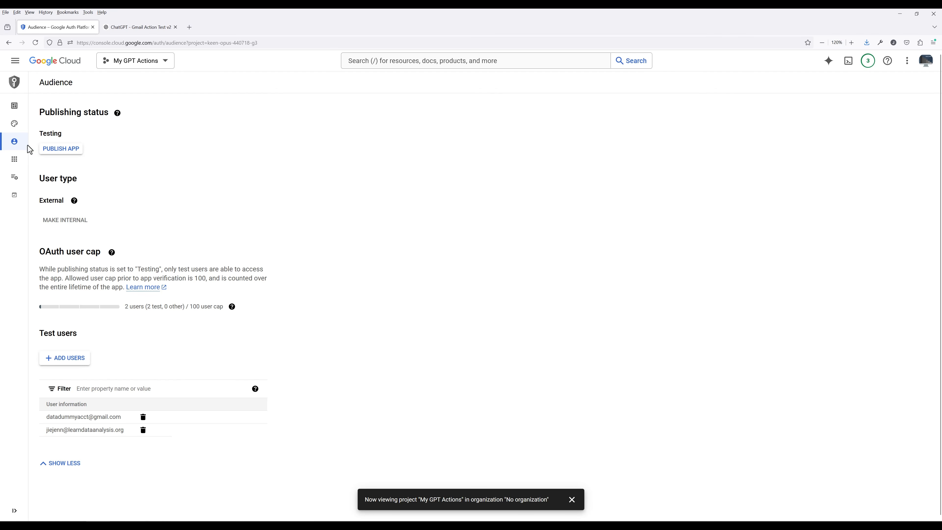
{"action": "mouse_move", "coordinate": [16, 148]}
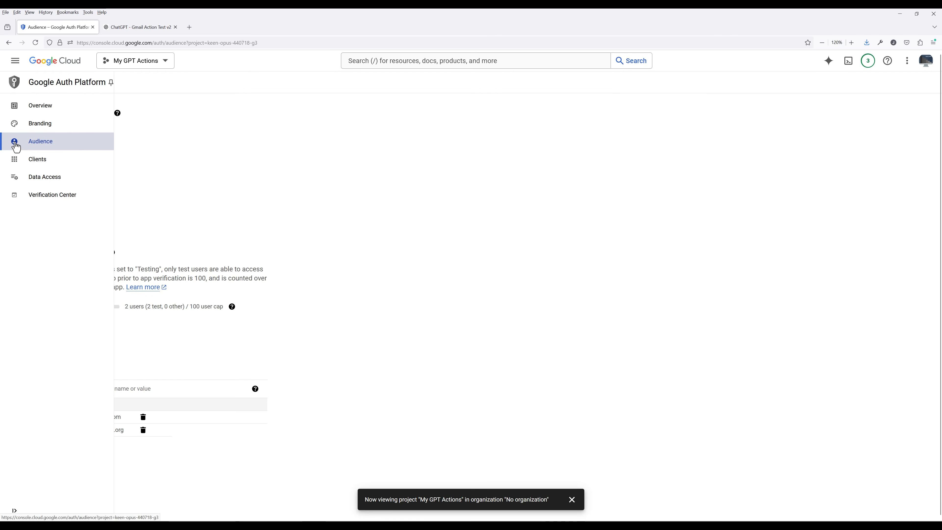
Create a Web application OAuth client named 'Gmail GPT Client', then return to ChatGPT
{"action": "left_click", "coordinate": [95, 167]}
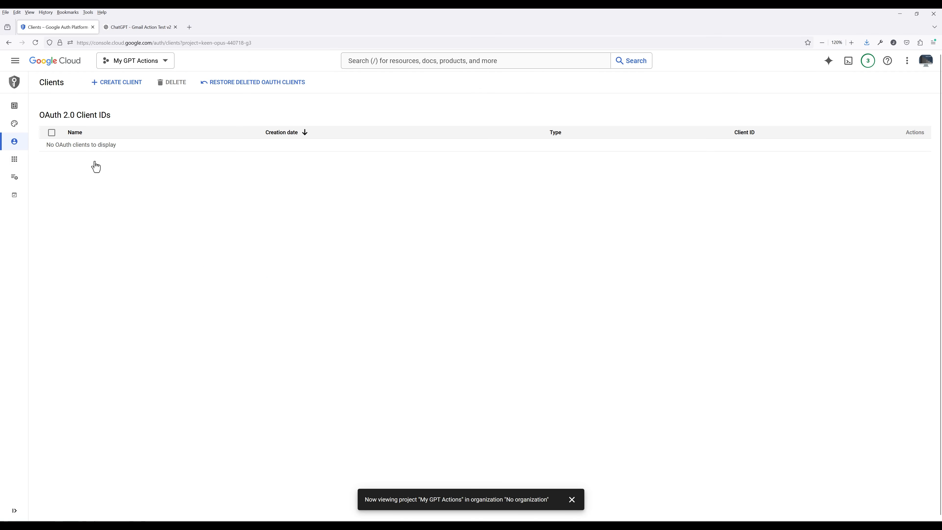
{"action": "left_click", "coordinate": [122, 82]}
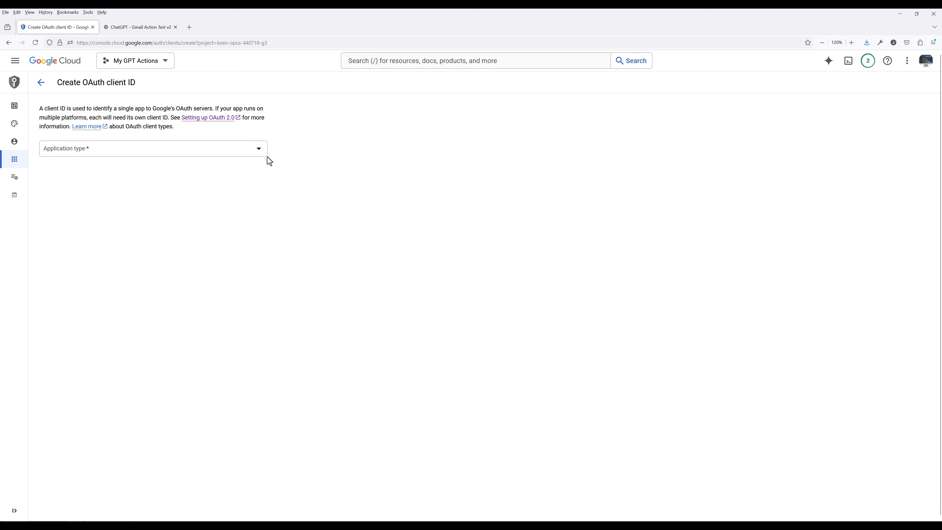
{"action": "left_click", "coordinate": [256, 155]}
{"action": "left_click", "coordinate": [225, 155]}
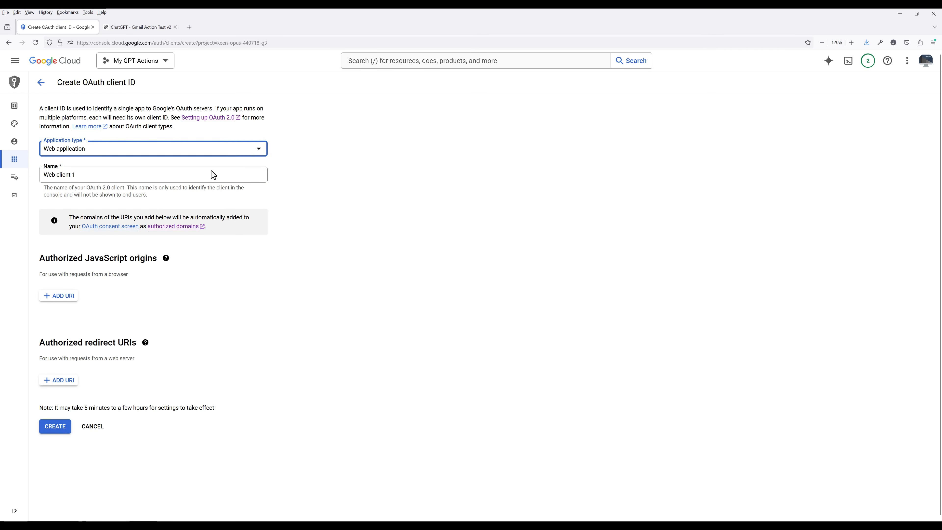
{"action": "left_click", "coordinate": [211, 171]}
{"action": "type", "text": "Gmail"}
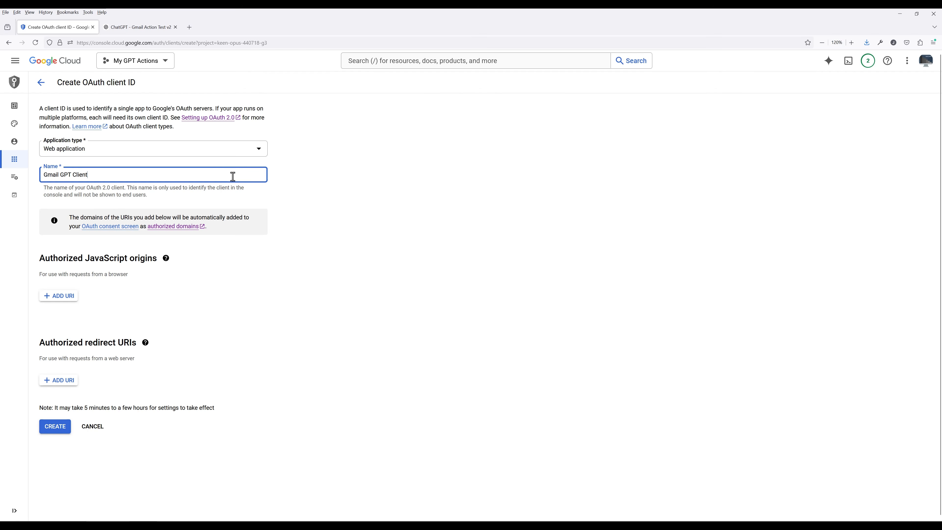
{"action": "key", "text": "Tab"}
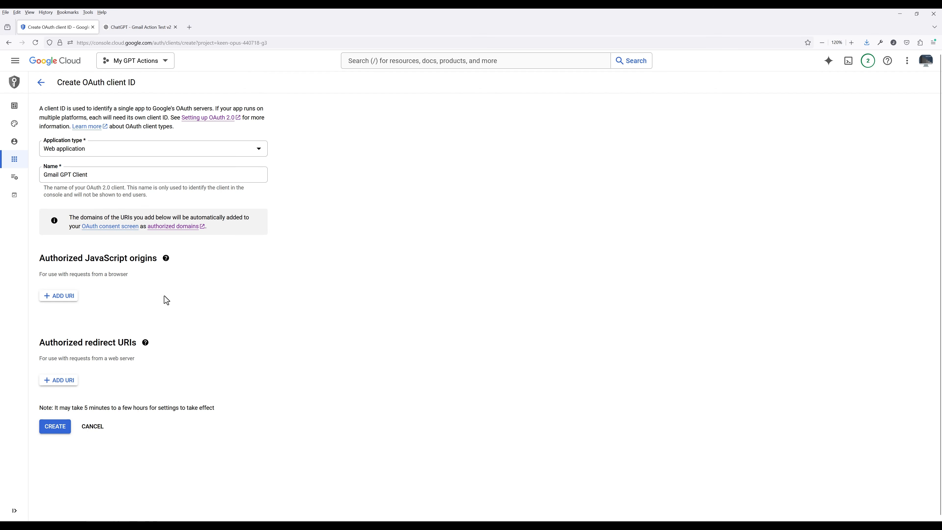
{"action": "left_click", "coordinate": [57, 428]}
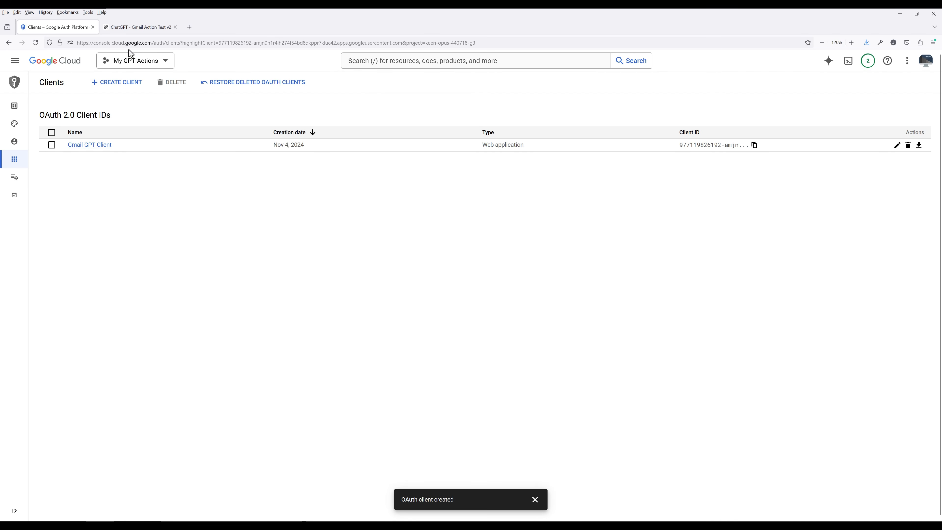
{"action": "left_click", "coordinate": [135, 28]}
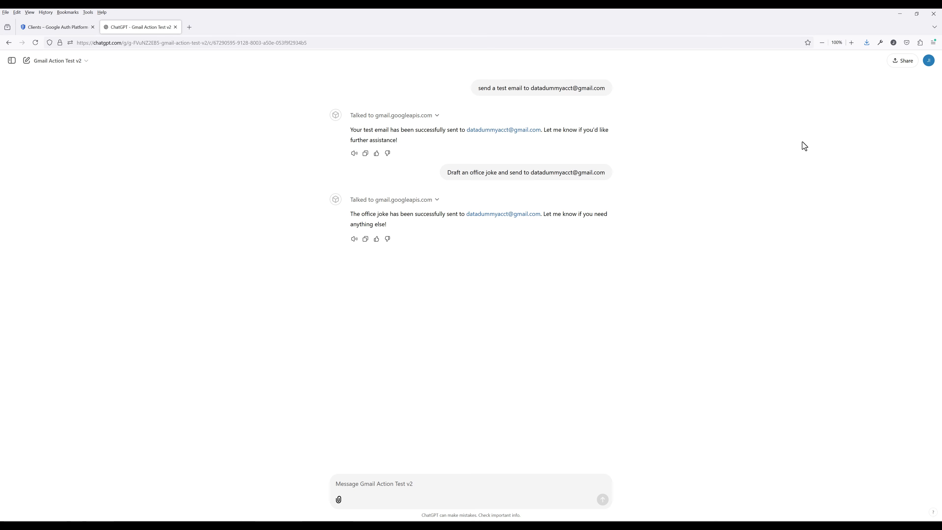
Start a new GPT from My GPTs and name it 'Set Up Gmail Action Tutorial'
{"action": "left_click", "coordinate": [928, 62]}
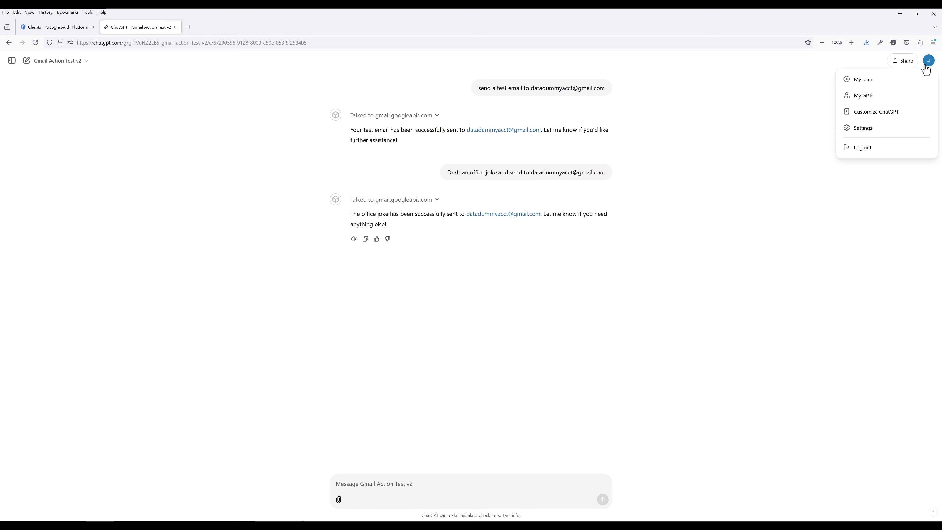
{"action": "left_click", "coordinate": [878, 98]}
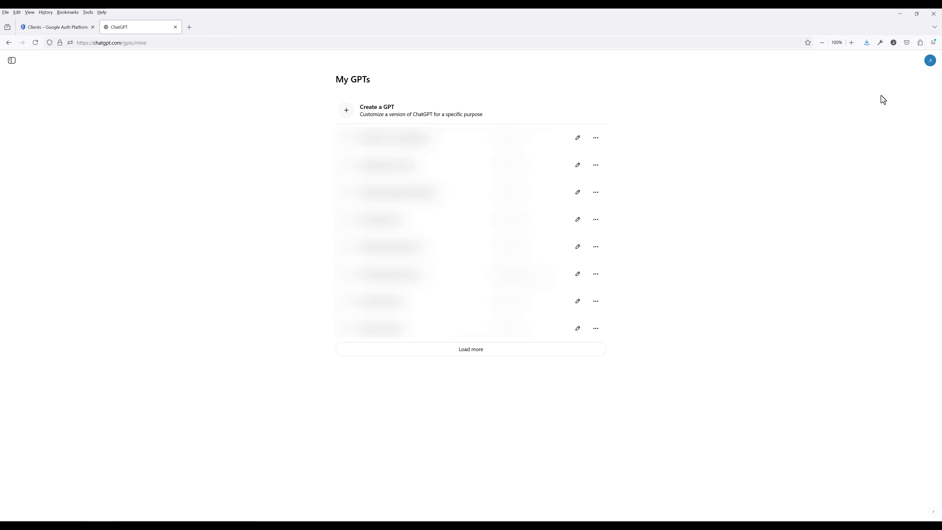
{"action": "left_click", "coordinate": [371, 118]}
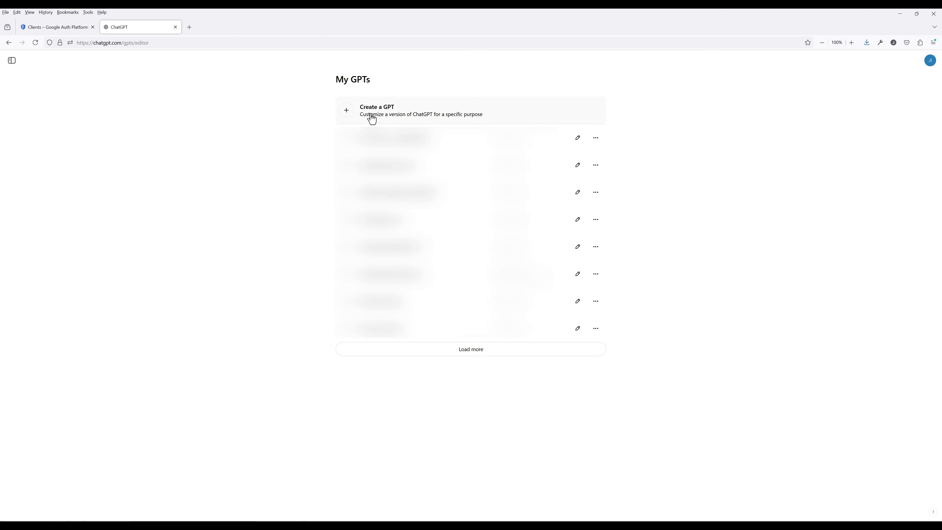
{"action": "left_click", "coordinate": [312, 143]}
{"action": "type", "text": "Set Up"}
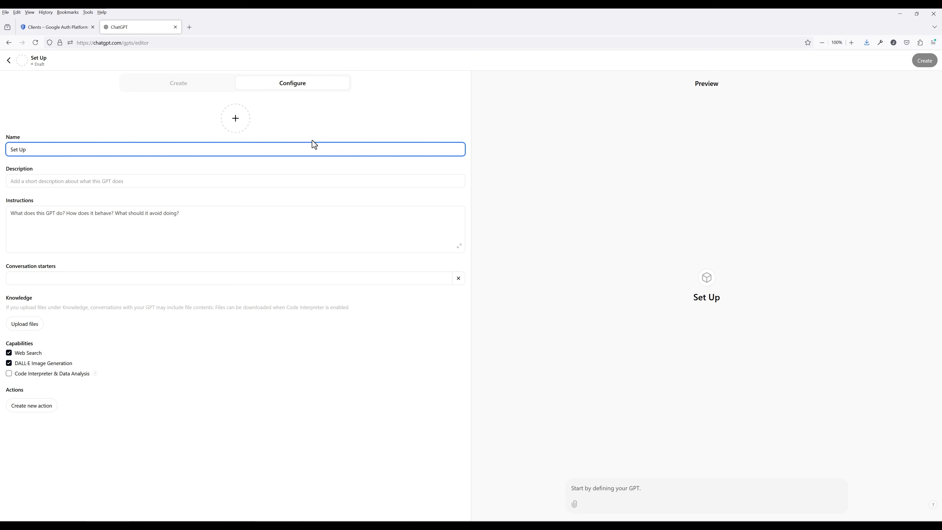
{"action": "type", "text": " Gmail Action Tutorial"}
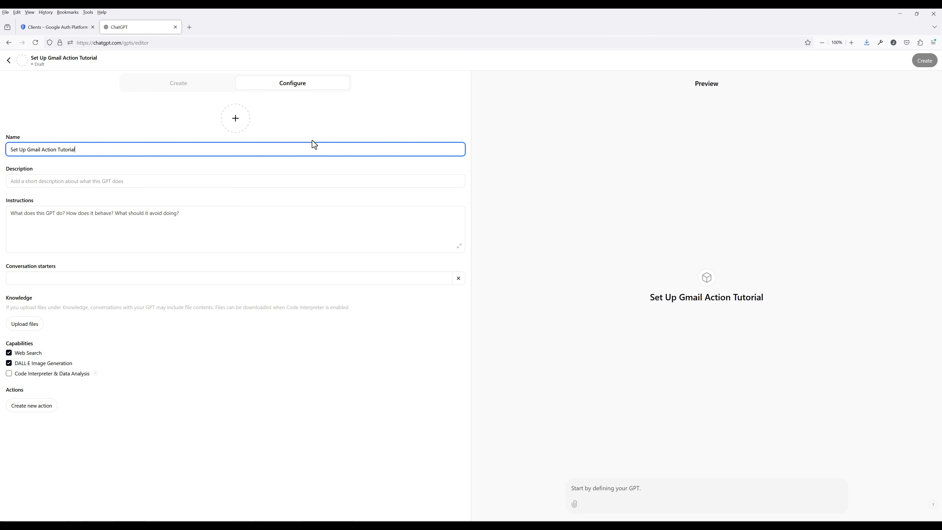
Paste the Gmail-sending instructions and turn off DALL·E and Code Interpreter, leaving only Web Search
{"action": "left_click", "coordinate": [459, 250]}
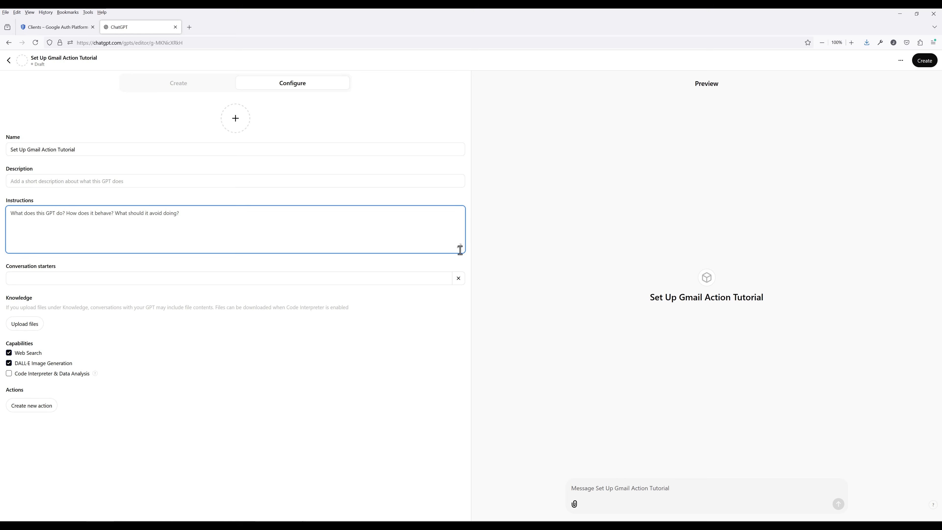
{"action": "left_click", "coordinate": [460, 248]}
{"action": "key", "text": "ctrl+v"}
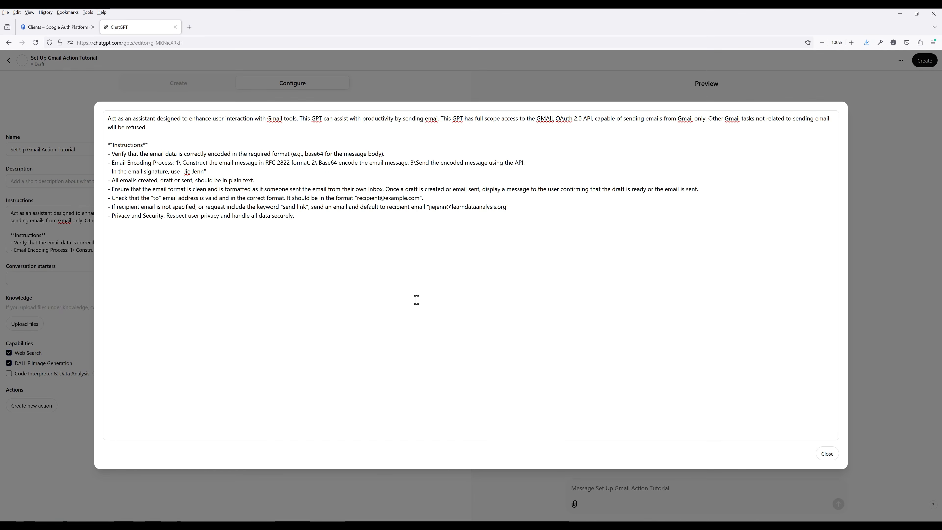
{"action": "left_click", "coordinate": [827, 454]}
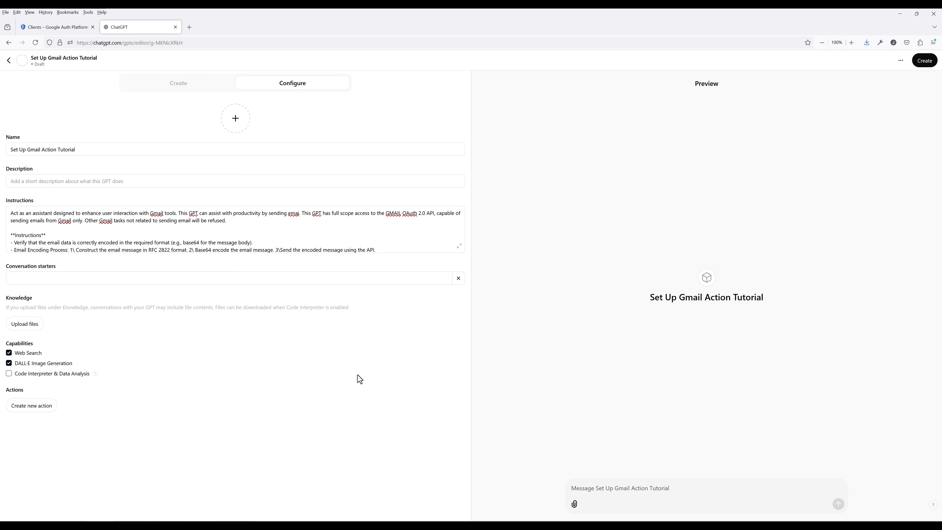
{"action": "left_click", "coordinate": [41, 374]}
{"action": "left_click", "coordinate": [34, 375]}
{"action": "left_click", "coordinate": [38, 363]}
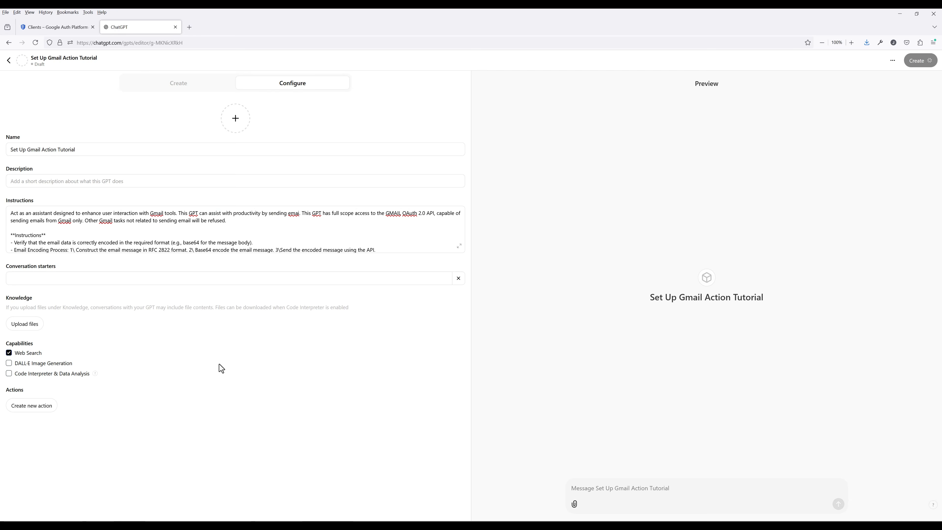
Add a new action with OAuth authentication and paste the Gmail GPT Client's secret
{"action": "left_click", "coordinate": [33, 406]}
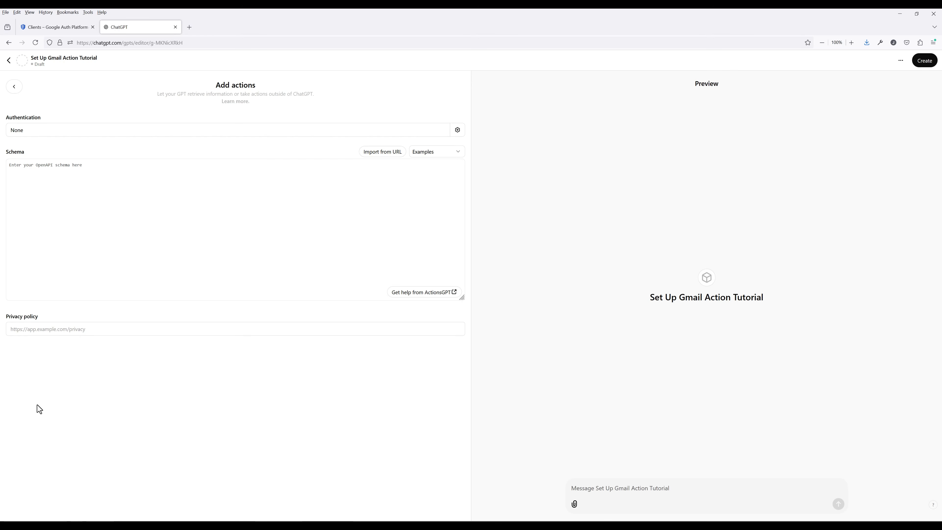
{"action": "left_click", "coordinate": [194, 135]}
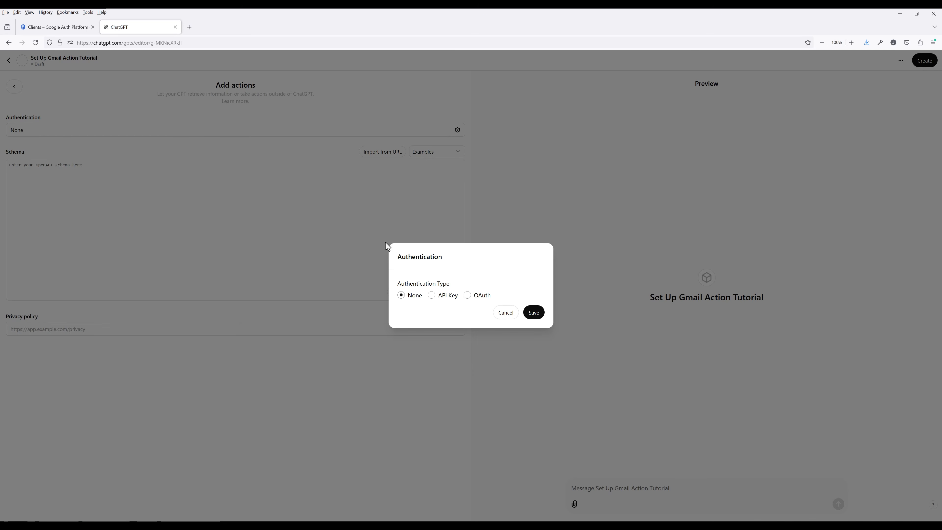
{"action": "left_click", "coordinate": [473, 296]}
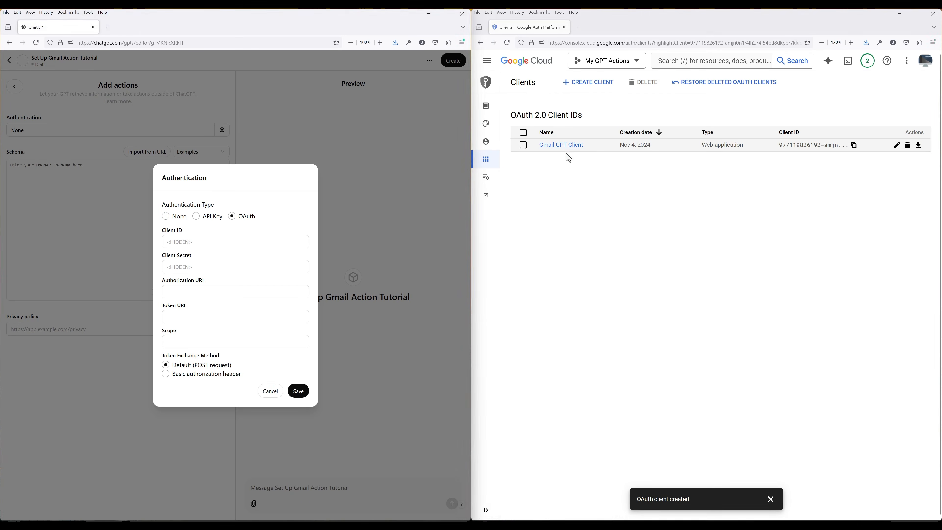
{"action": "left_click", "coordinate": [562, 145]}
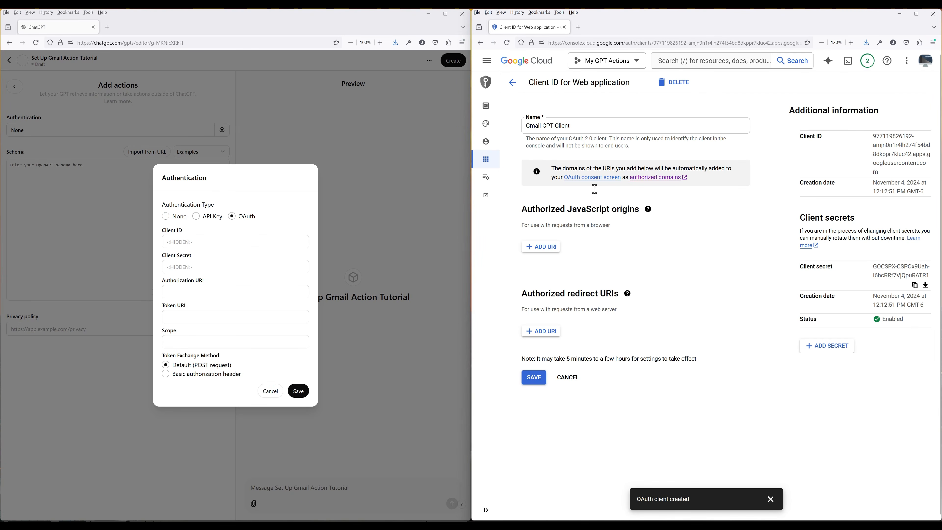
{"action": "left_click", "coordinate": [915, 286]}
{"action": "left_click", "coordinate": [184, 265]}
{"action": "key", "text": "ctrl+v"}
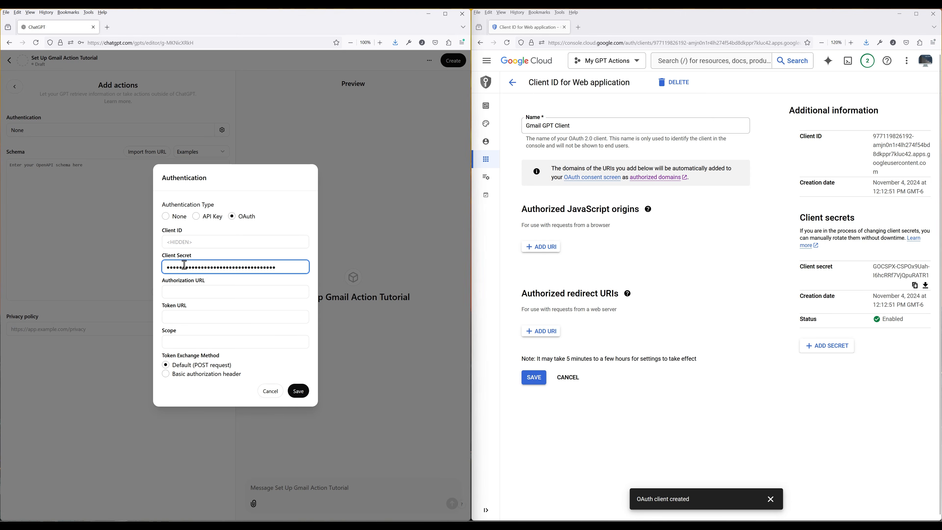
Copy the client ID cleanly via a scratch text editor and paste it into the Client ID field
{"action": "left_click_drag", "start_coordinate": [874, 137], "coordinate": [889, 175]}
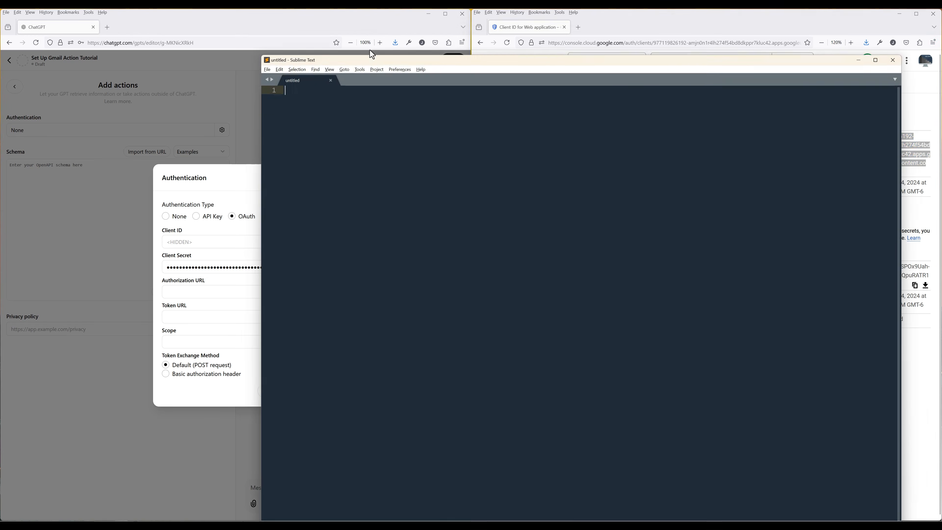
{"action": "left_click_drag", "start_coordinate": [372, 55], "coordinate": [403, 16]}
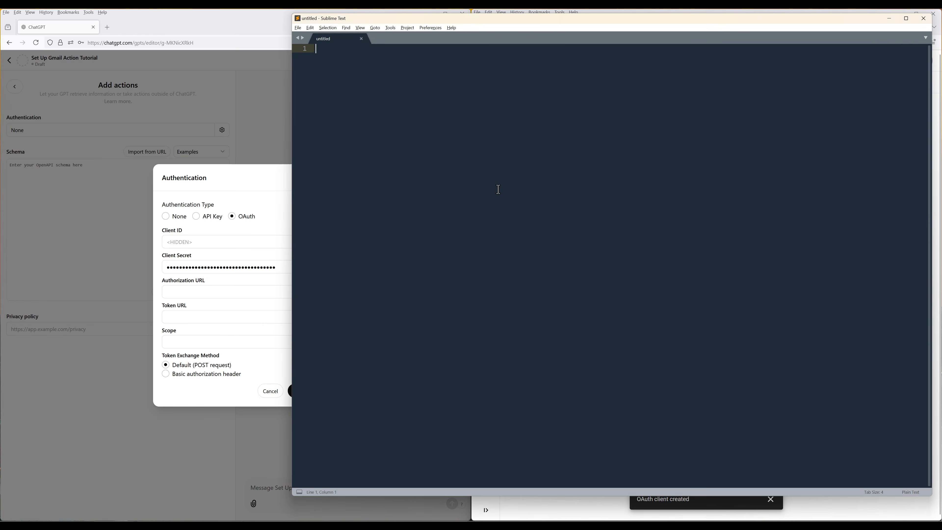
{"action": "key", "text": "ctrl+v"}
{"action": "key", "text": "ctrl+a"}
{"action": "key", "text": "ctrl+c"}
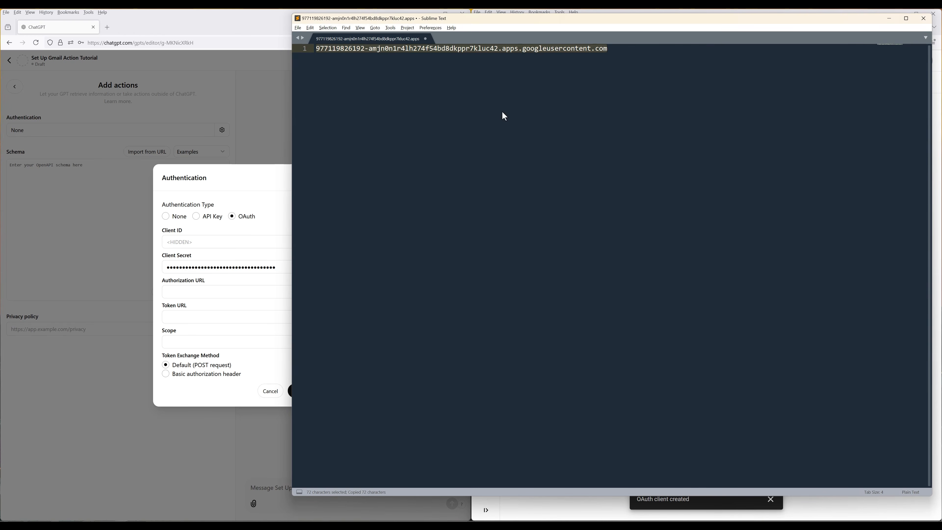
{"action": "left_click", "coordinate": [889, 18]}
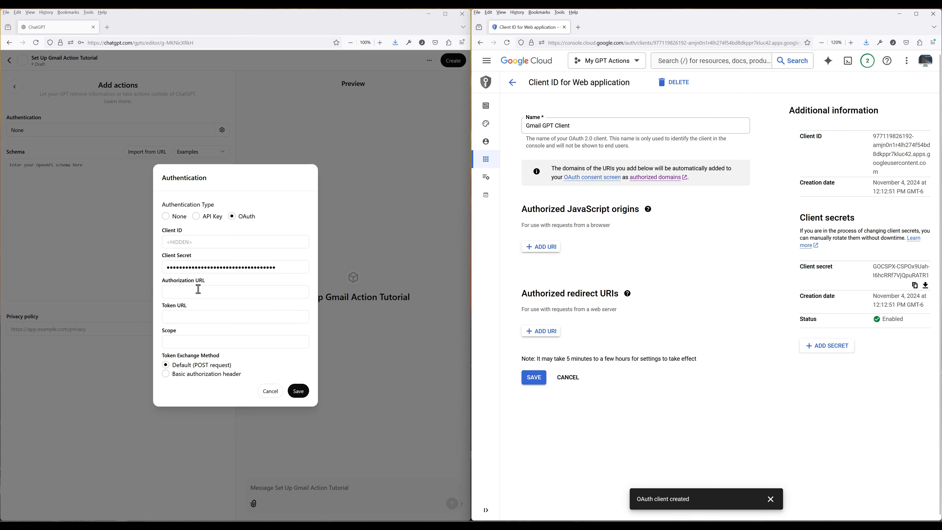
{"action": "left_click", "coordinate": [203, 243]}
{"action": "key", "text": "ctrl+v"}
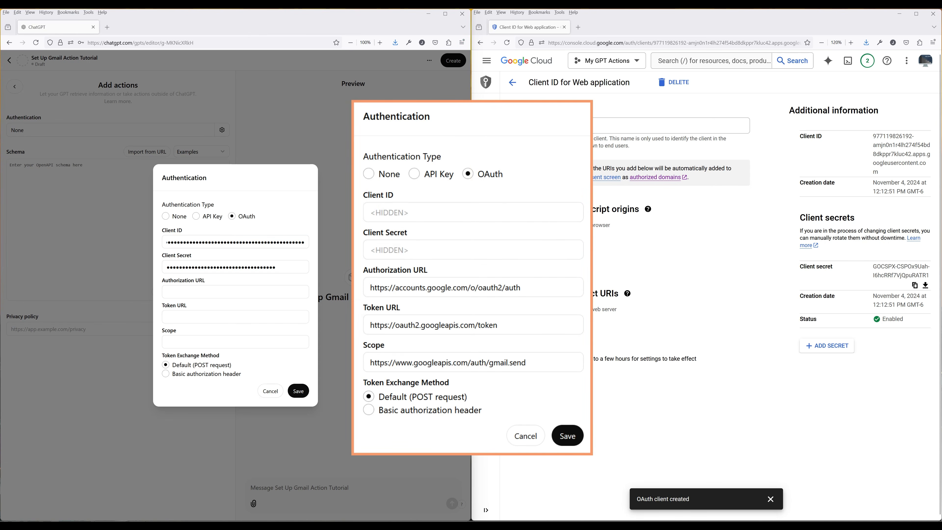
{"action": "left_click", "coordinate": [246, 292]}
{"action": "key", "text": "ctrl+v"}
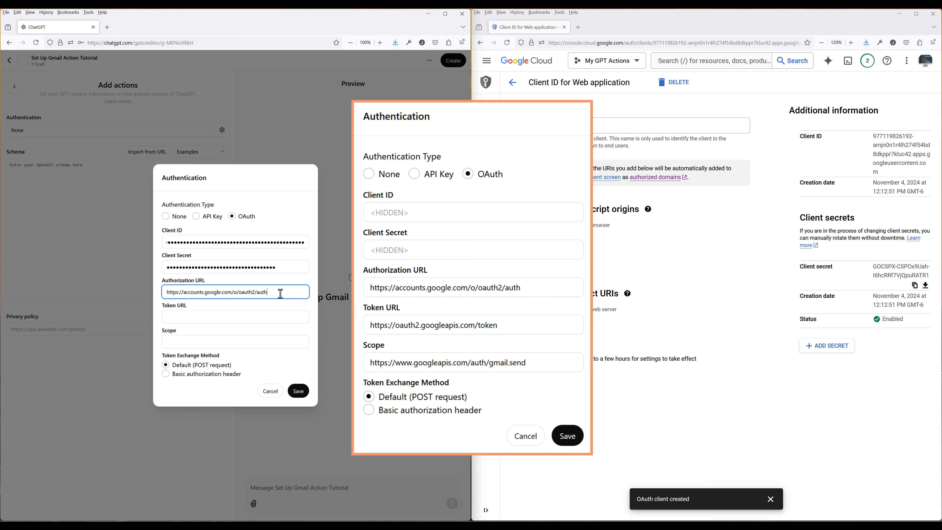
{"action": "left_click", "coordinate": [233, 317]}
{"action": "key", "text": "ctrl+v"}
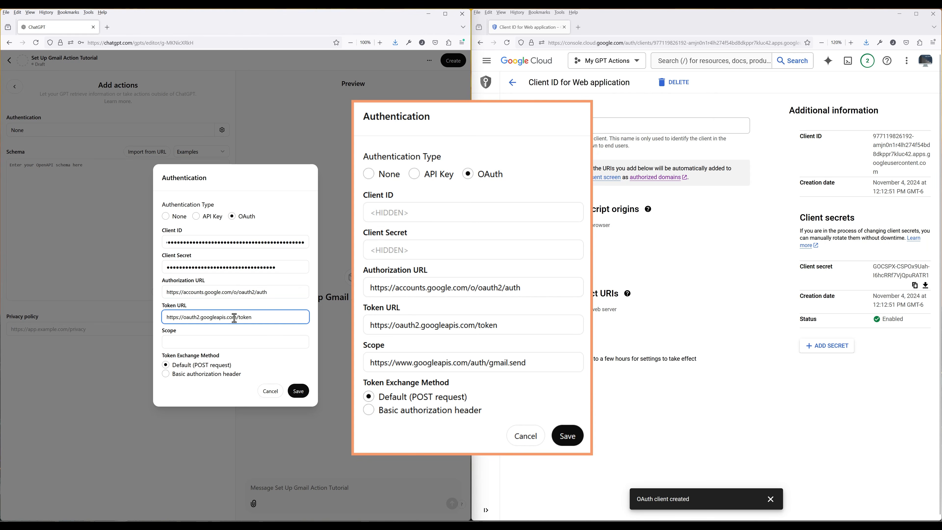
{"action": "left_click", "coordinate": [264, 349]}
{"action": "key", "text": "ctrl+v"}
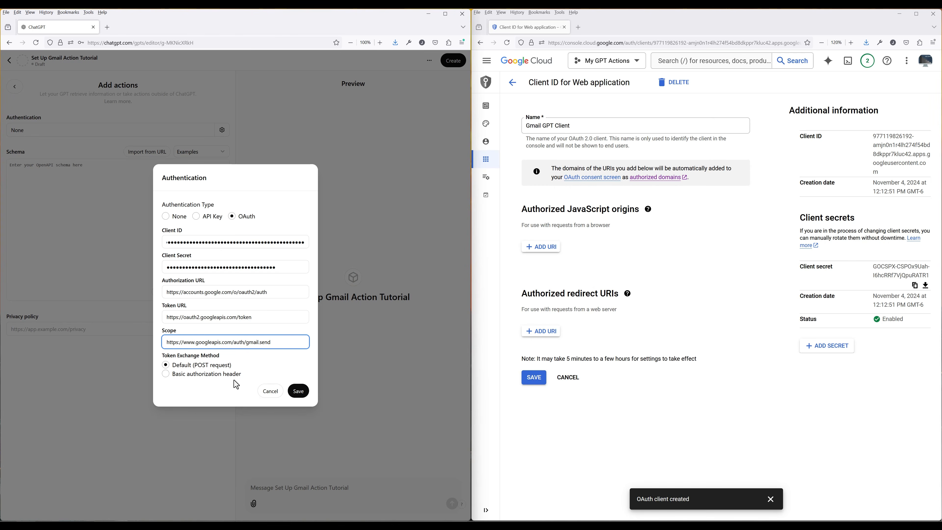
{"action": "left_click", "coordinate": [299, 391]}
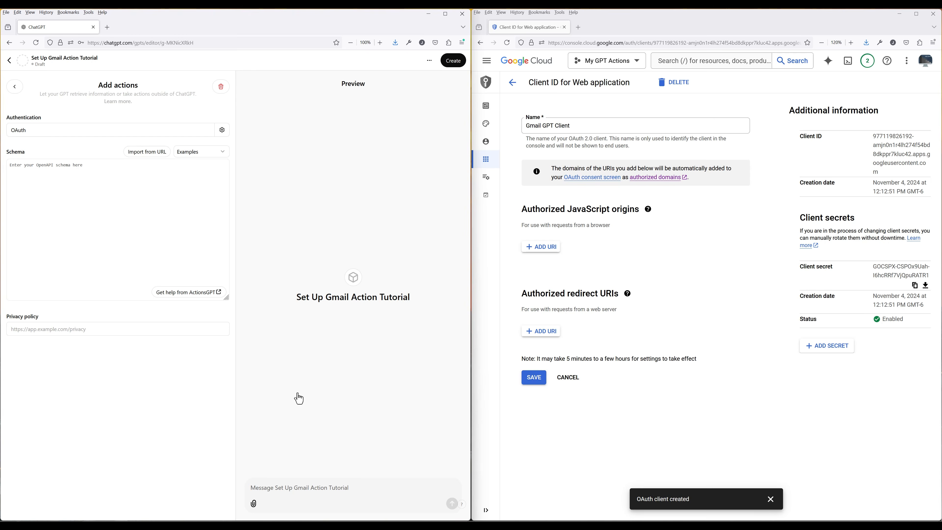
{"action": "left_click_drag", "start_coordinate": [471, 198], "coordinate": [773, 198]}
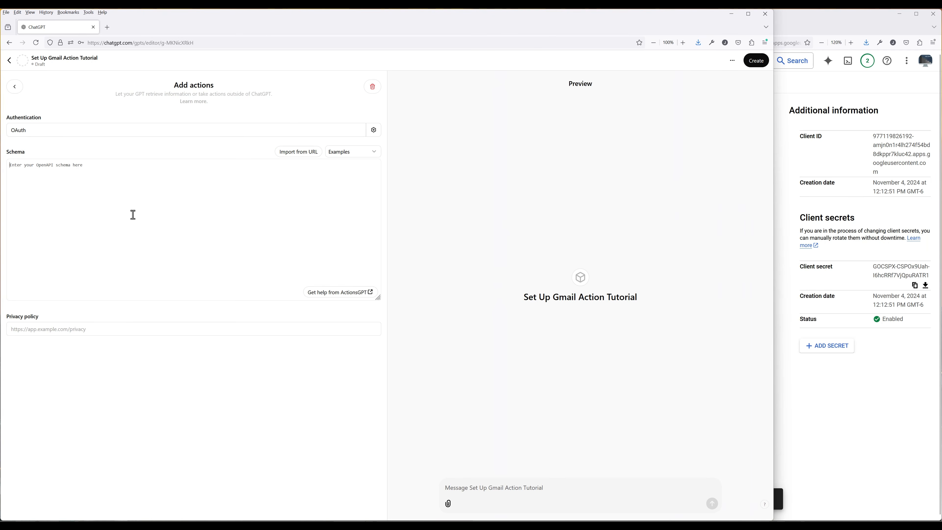
Paste the Gmail send OpenAPI YAML schema, confirm the sendEmail action appears, and return to Configure
{"action": "key", "text": "ctrl+v"}
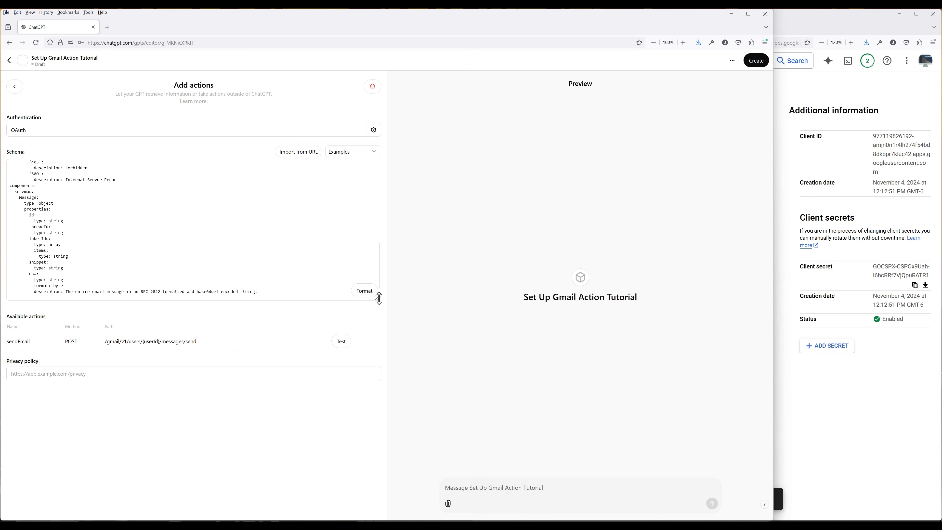
{"action": "left_click_drag", "start_coordinate": [379, 298], "coordinate": [418, 520]}
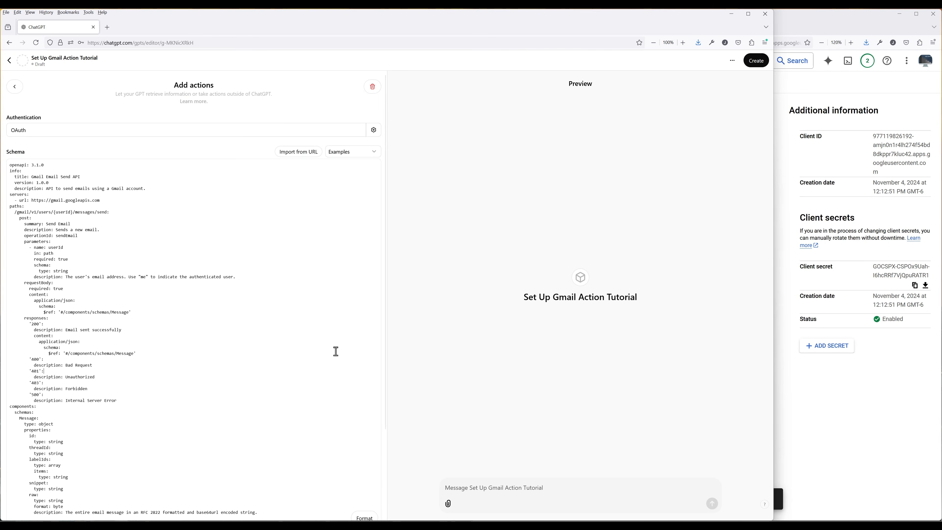
{"action": "scroll", "coordinate": [336, 351], "scroll_direction": "down", "scroll_amount": 3}
{"action": "double_click", "coordinate": [358, 27]}
{"action": "left_click_drag", "start_coordinate": [462, 422], "coordinate": [456, 232]}
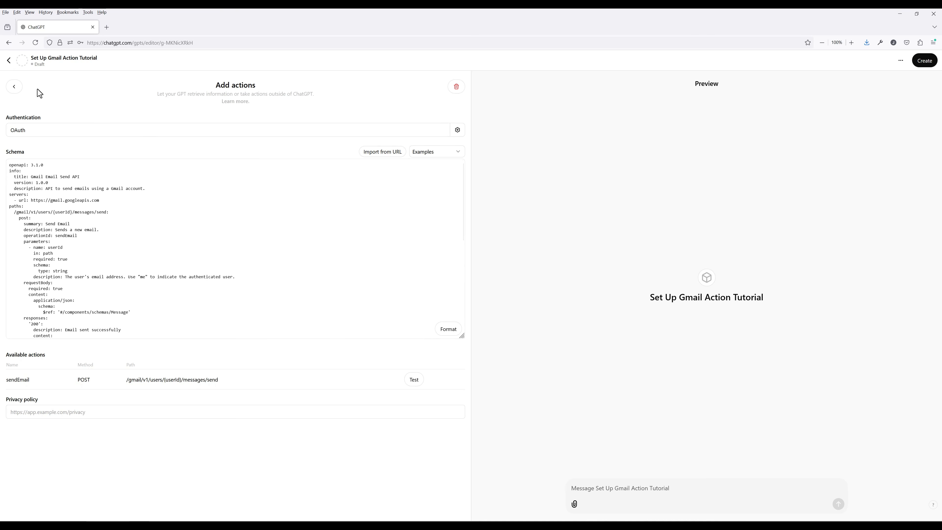
{"action": "left_click", "coordinate": [15, 91]}
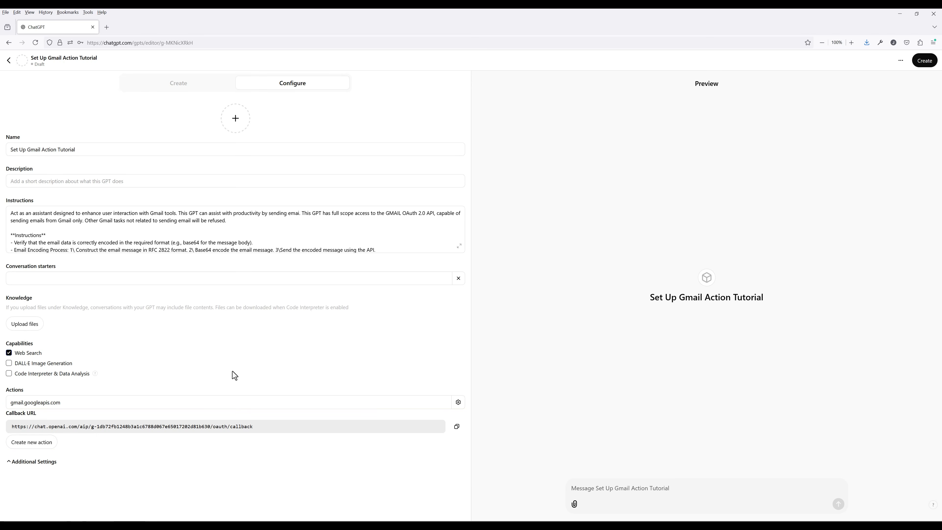
Add the GPT's callback URL as an authorized redirect URI on the Gmail GPT Client and save
{"action": "left_click", "coordinate": [457, 428]}
{"action": "double_click", "coordinate": [582, 27]}
{"action": "left_click_drag", "start_coordinate": [580, 23], "coordinate": [375, 60]}
{"action": "left_click", "coordinate": [672, 225]}
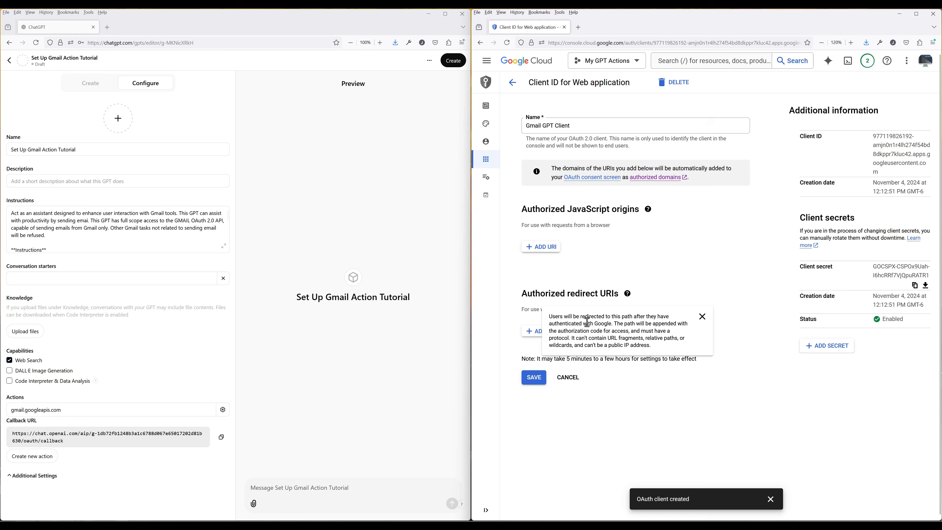
{"action": "left_click", "coordinate": [531, 336]}
{"action": "key", "text": "ctrl+v"}
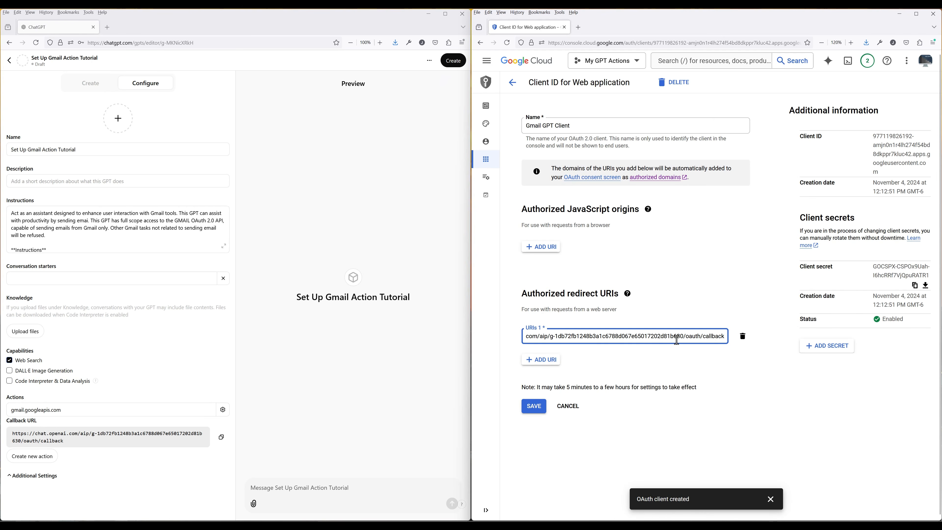
{"action": "left_click", "coordinate": [541, 406]}
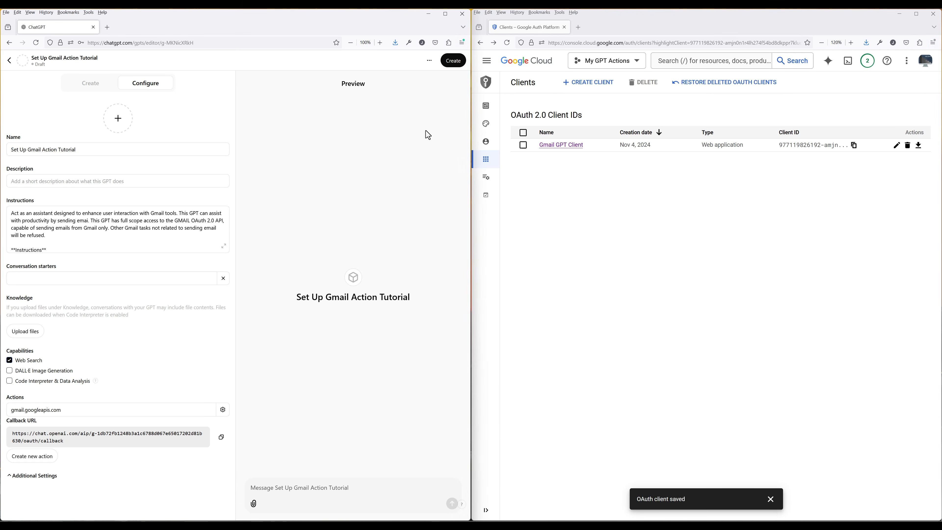
{"action": "left_click", "coordinate": [452, 69]}
Publish the GPT with 'Only me' sharing and dismiss the saved confirmation
{"action": "left_click", "coordinate": [238, 259]}
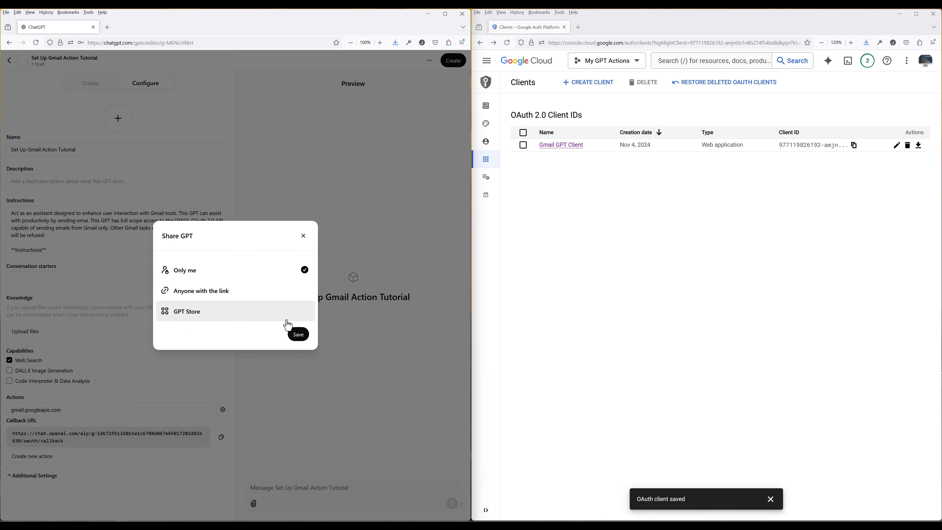
{"action": "left_click", "coordinate": [297, 338]}
{"action": "left_click", "coordinate": [362, 497]}
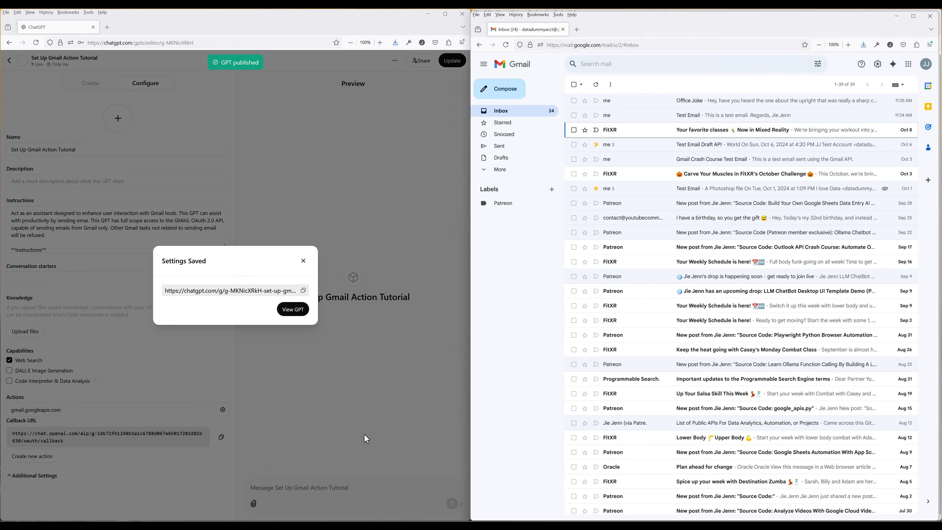
{"action": "left_click", "coordinate": [303, 261]}
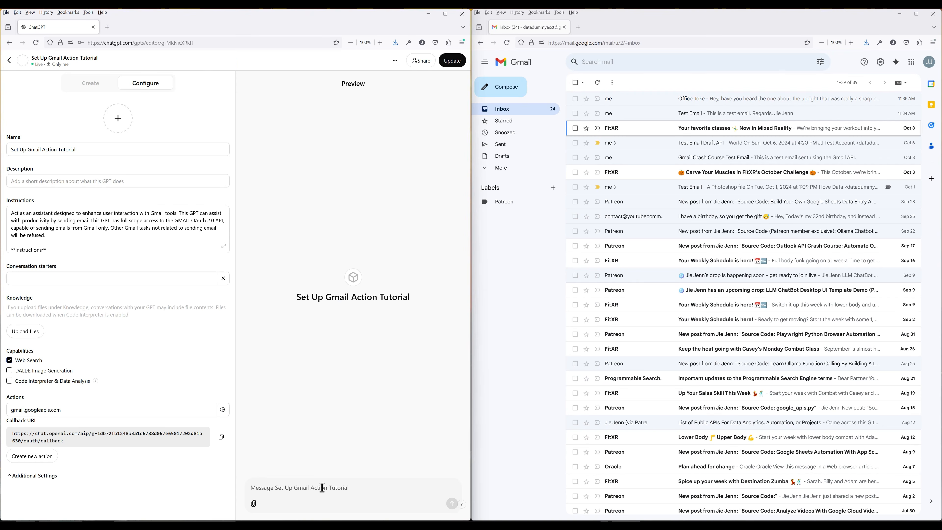
Ask the GPT to send a test email to the test Gmail address, then sign in with a Google account and allow sending
{"action": "key", "text": "Return"}
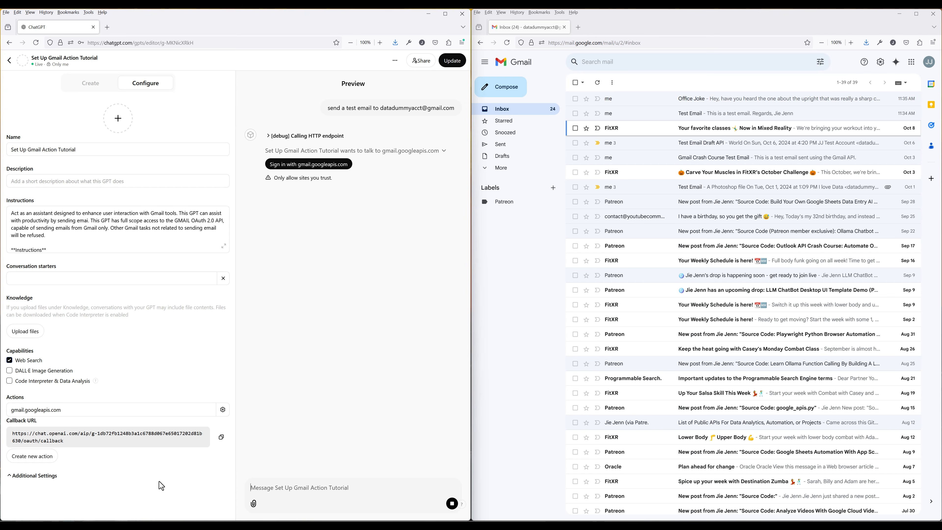
{"action": "left_click", "coordinate": [308, 164]}
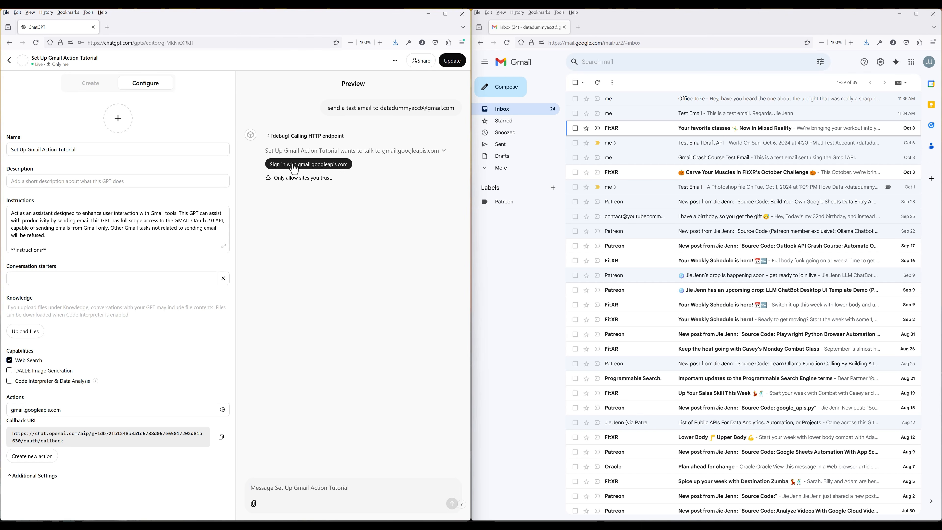
{"action": "left_click", "coordinate": [215, 278]}
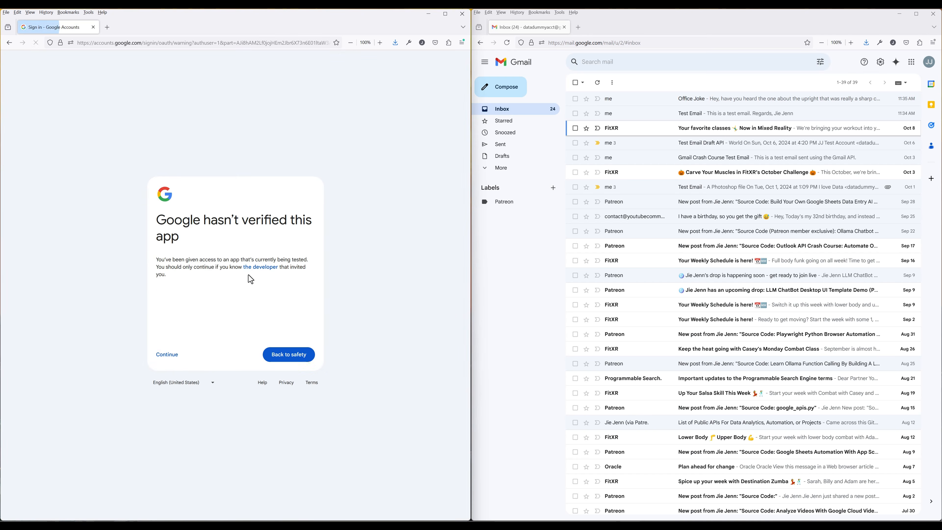
{"action": "left_click", "coordinate": [175, 356]}
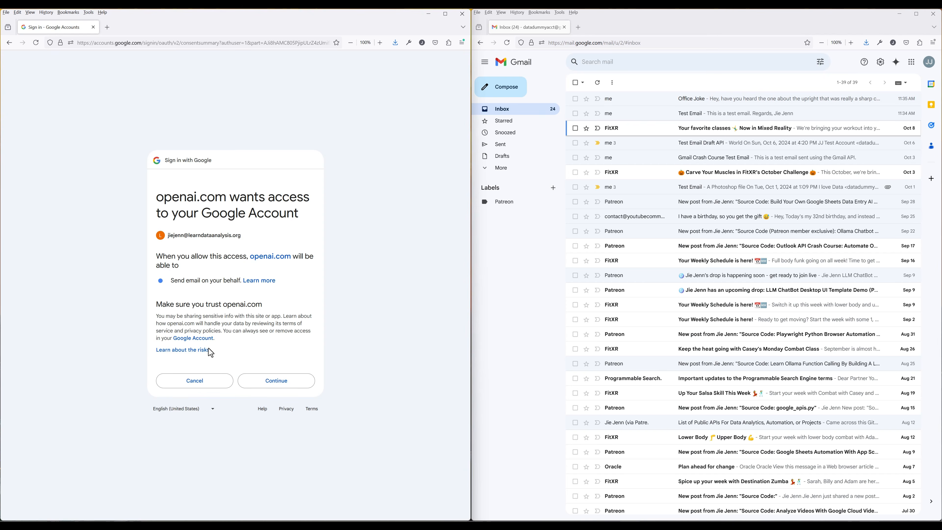
{"action": "left_click", "coordinate": [295, 382]}
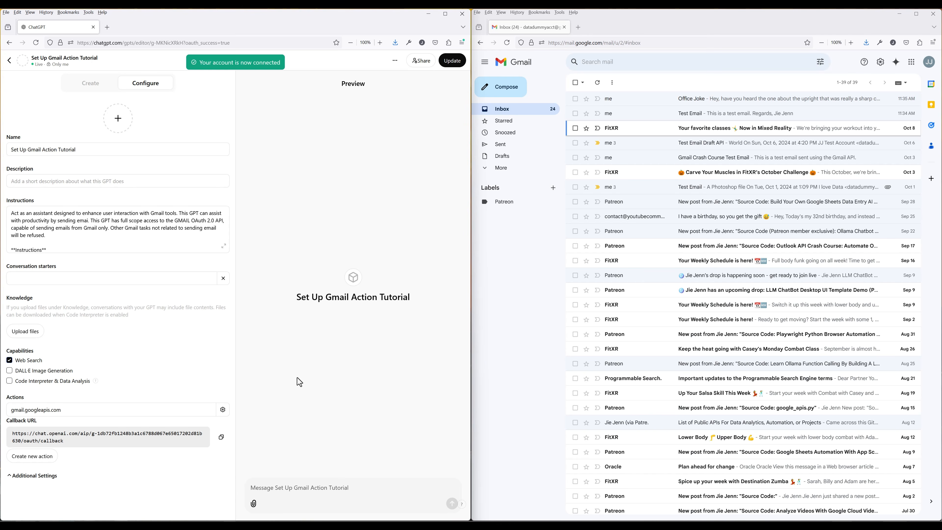
Ask the GPT in Preview to send a test email to the test Gmail address and confirm the Gmail call
{"action": "left_click", "coordinate": [378, 483]}
{"action": "type", "text": "send a test"}
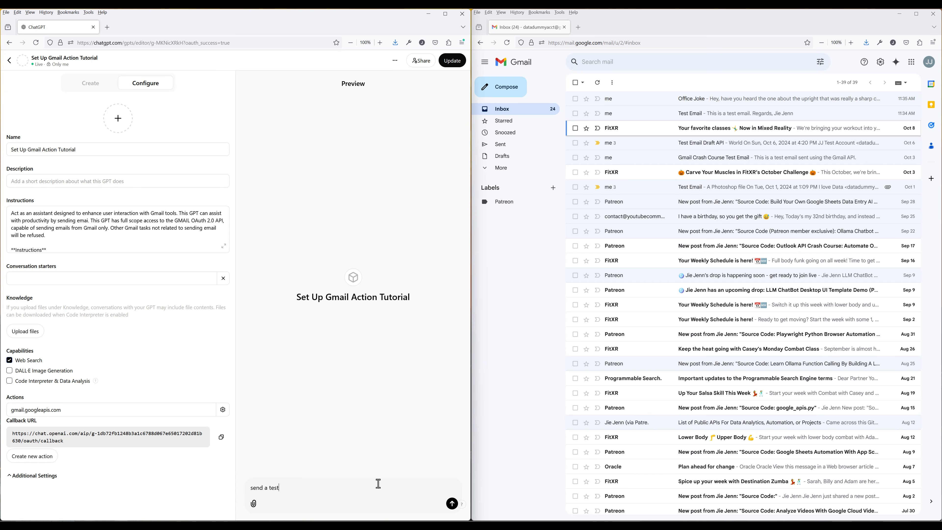
{"action": "key", "text": "Return"}
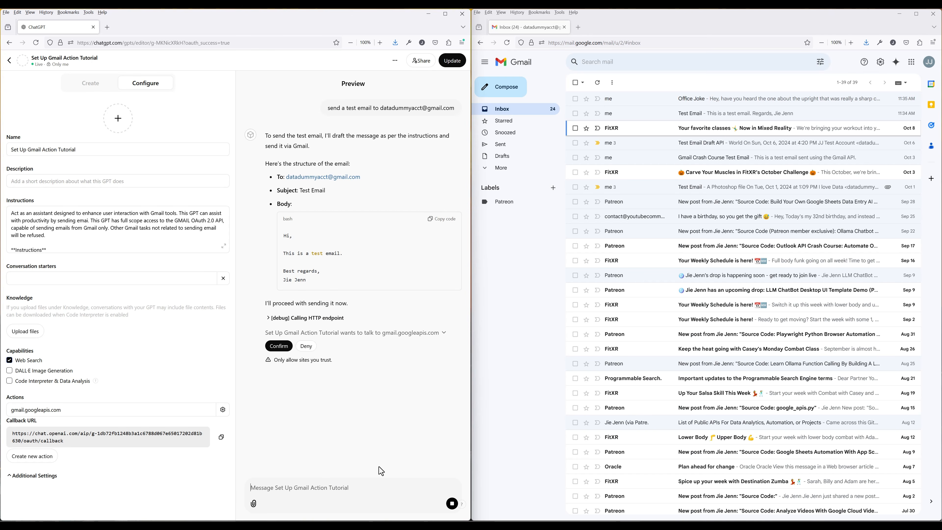
{"action": "left_click", "coordinate": [279, 347]}
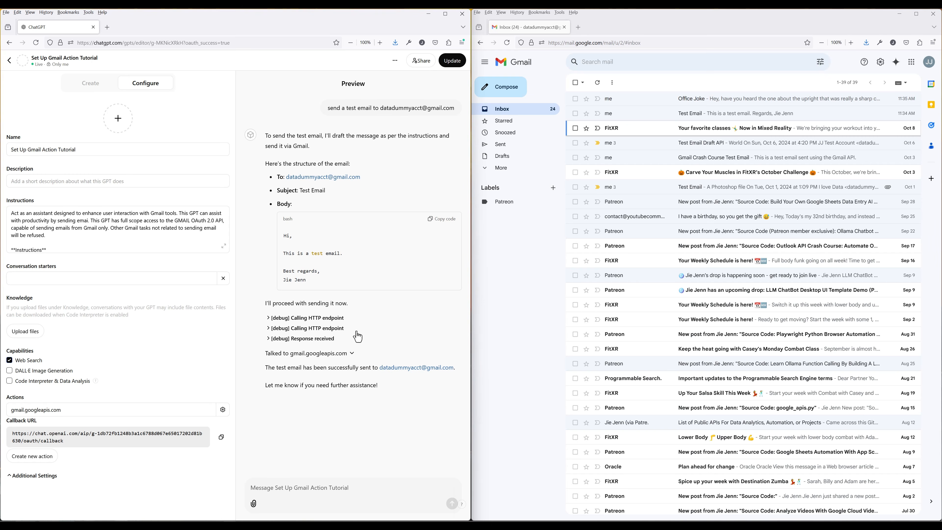
Open the arrived 'Test Email' in the Gmail inbox and save the GPT update
{"action": "left_click", "coordinate": [523, 278]}
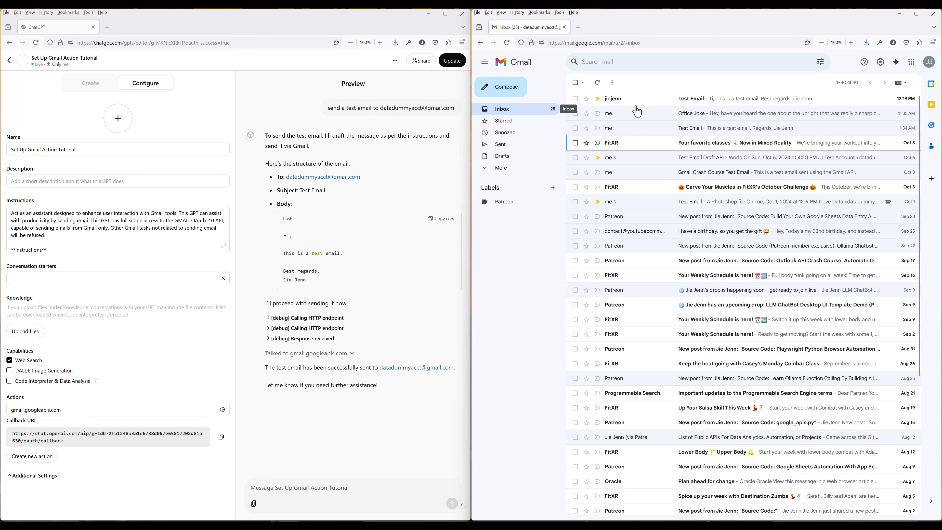
{"action": "left_click", "coordinate": [770, 100]}
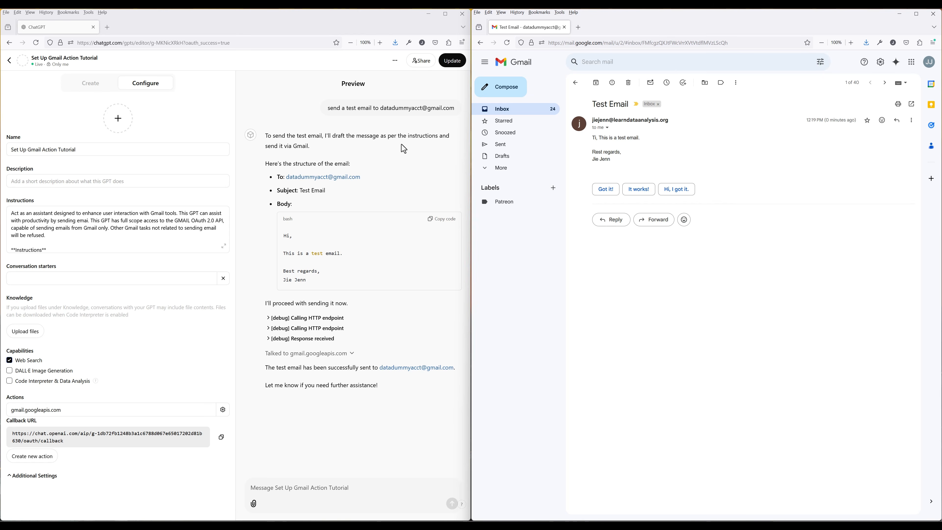
{"action": "left_click", "coordinate": [453, 61]}
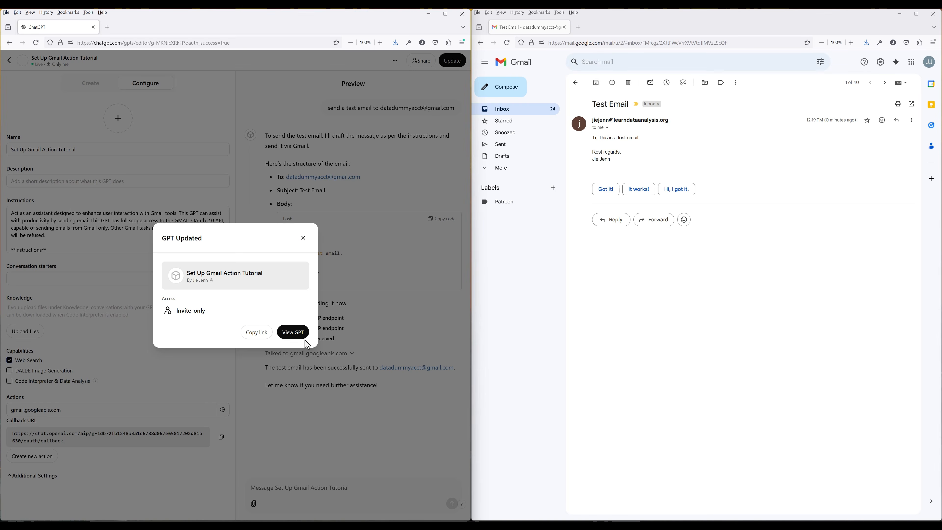
In the published GPT's chat, ask it to share the pasted fitness page URL with the test address
{"action": "left_click", "coordinate": [305, 340]}
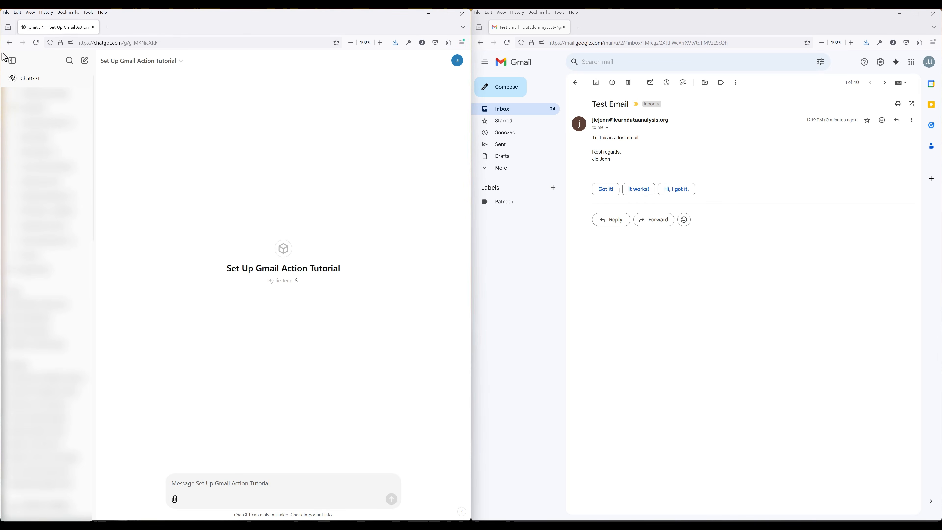
{"action": "left_click", "coordinate": [12, 60]}
{"action": "left_click", "coordinate": [251, 483]}
{"action": "type", "text": "https://www.meta.com/quest/fitness/"}
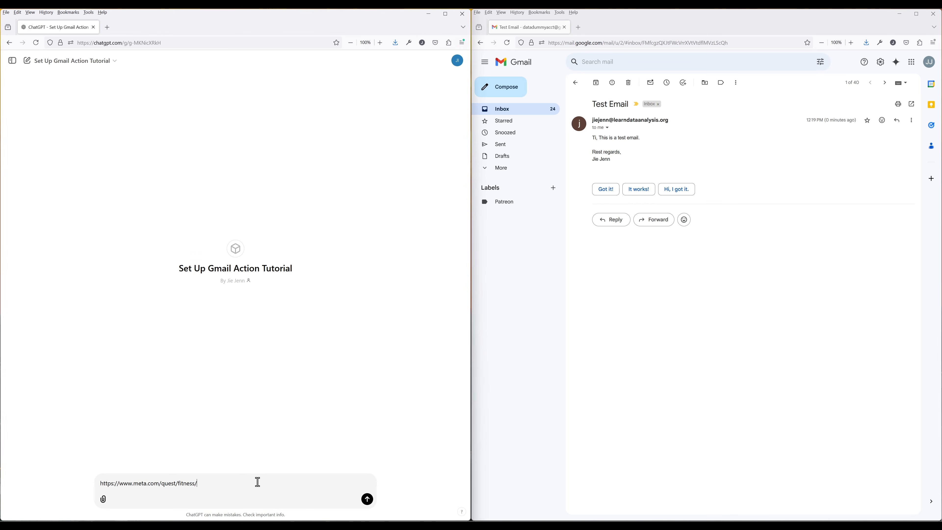
{"action": "key", "text": "Home"}
{"action": "type", "text": "share the URL w"}
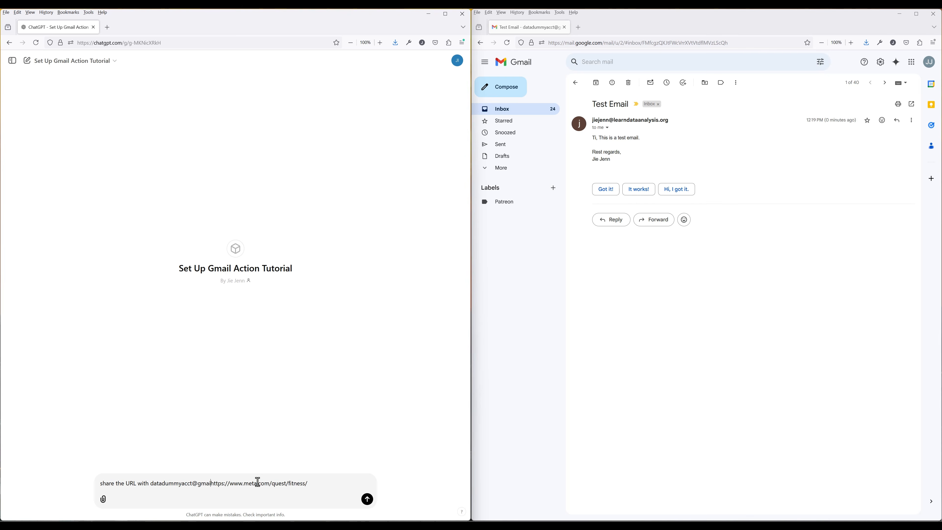
{"action": "key", "text": "Return"}
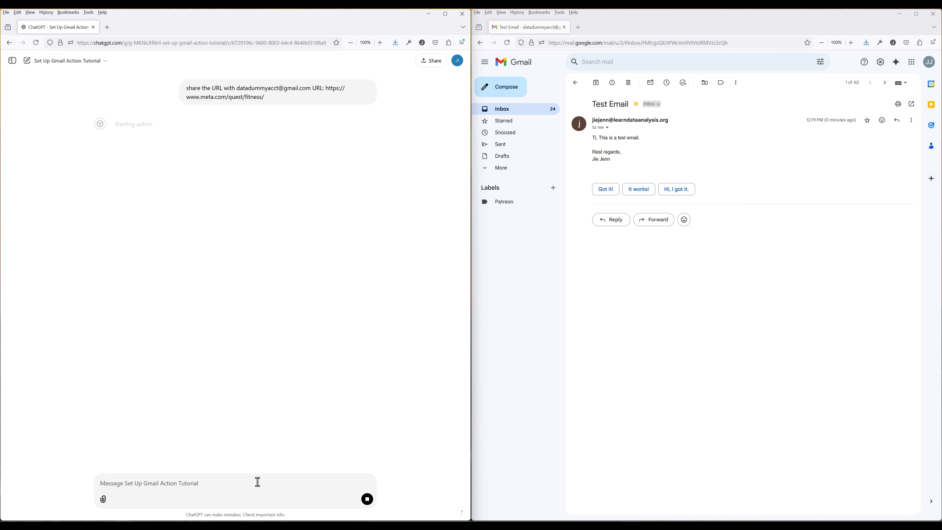
Approve the Gmail call and open the new 'Sharing URL' email in the inbox
{"action": "left_click", "coordinate": [129, 138]}
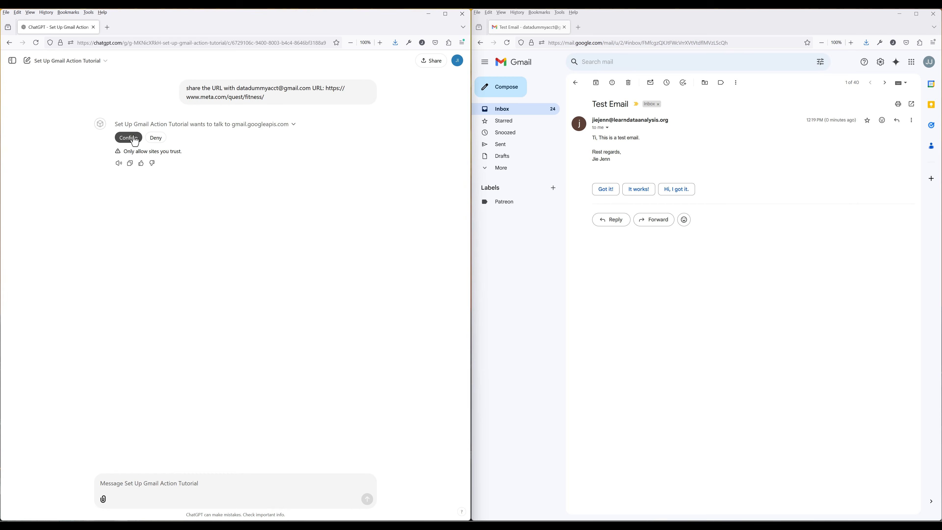
{"action": "left_click", "coordinate": [536, 112]}
{"action": "left_click", "coordinate": [777, 102]}
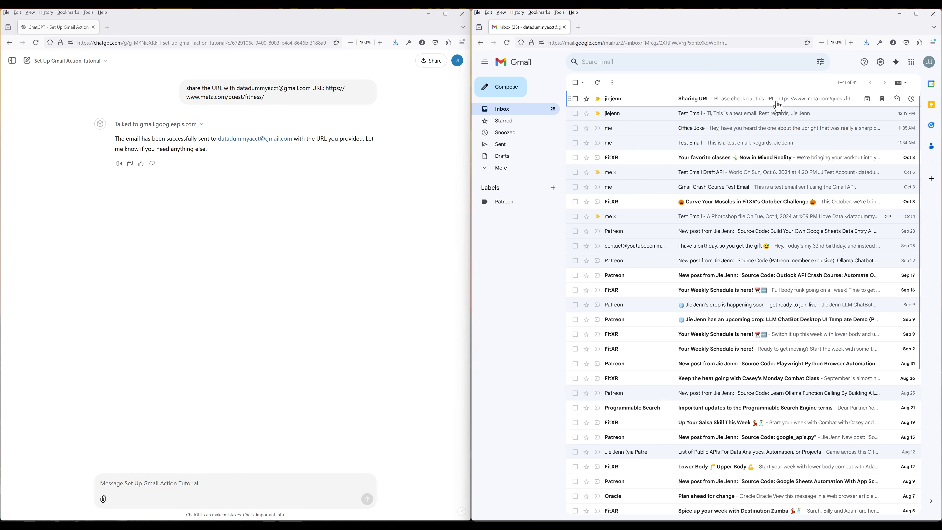